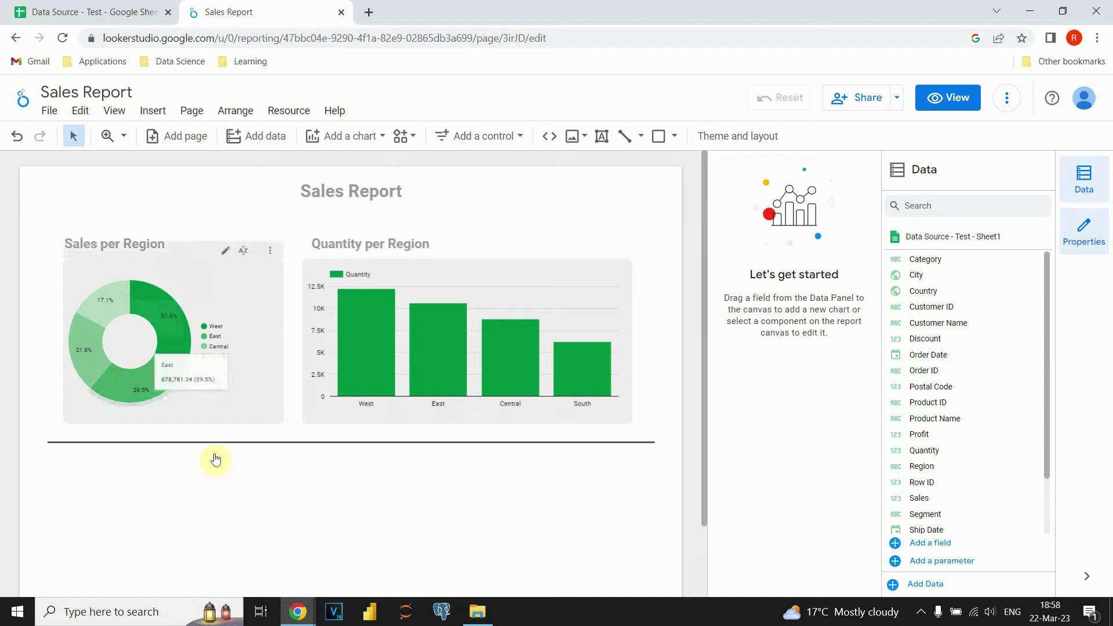
Step: Check the Region values, including West in cells M4 and M8, in the Data Source - Test sheet
click(346, 191)
click(201, 208)
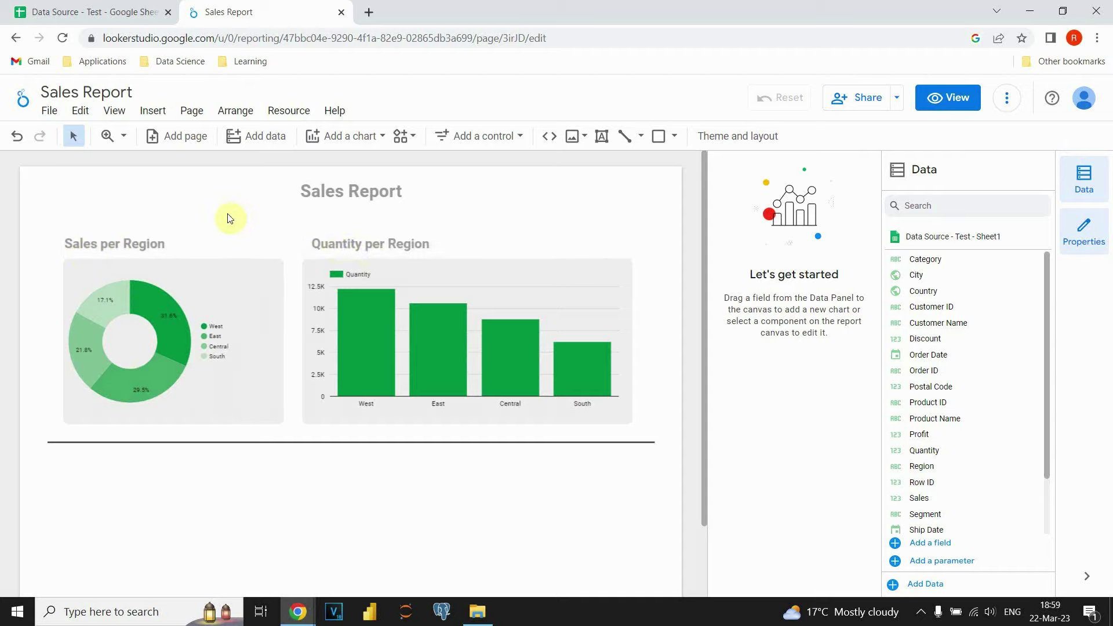
click(118, 11)
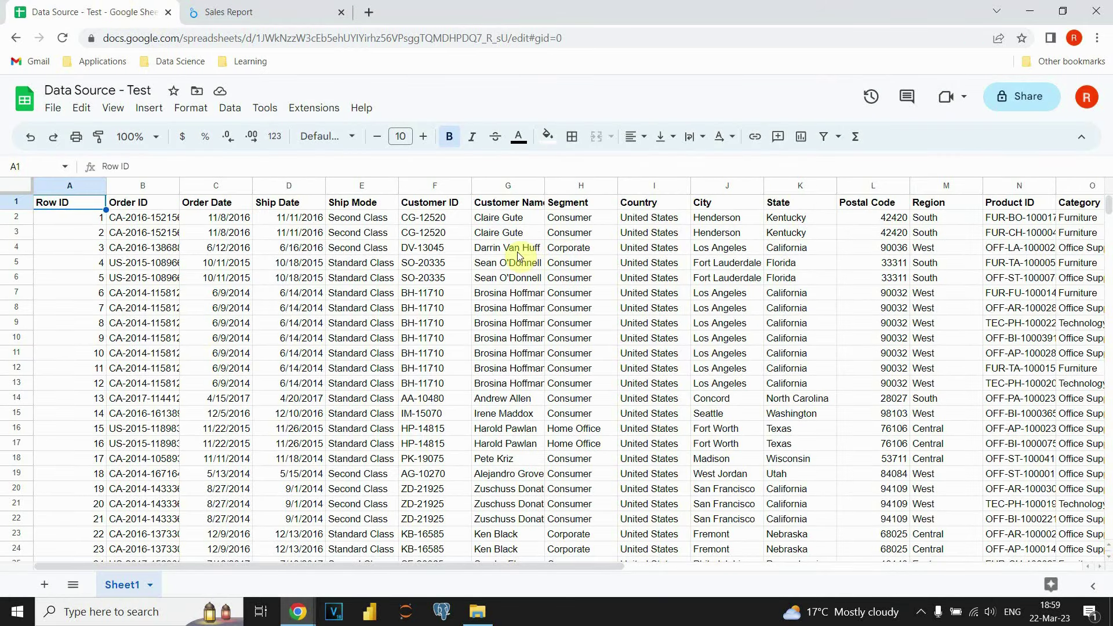
drag(488, 565, 645, 567)
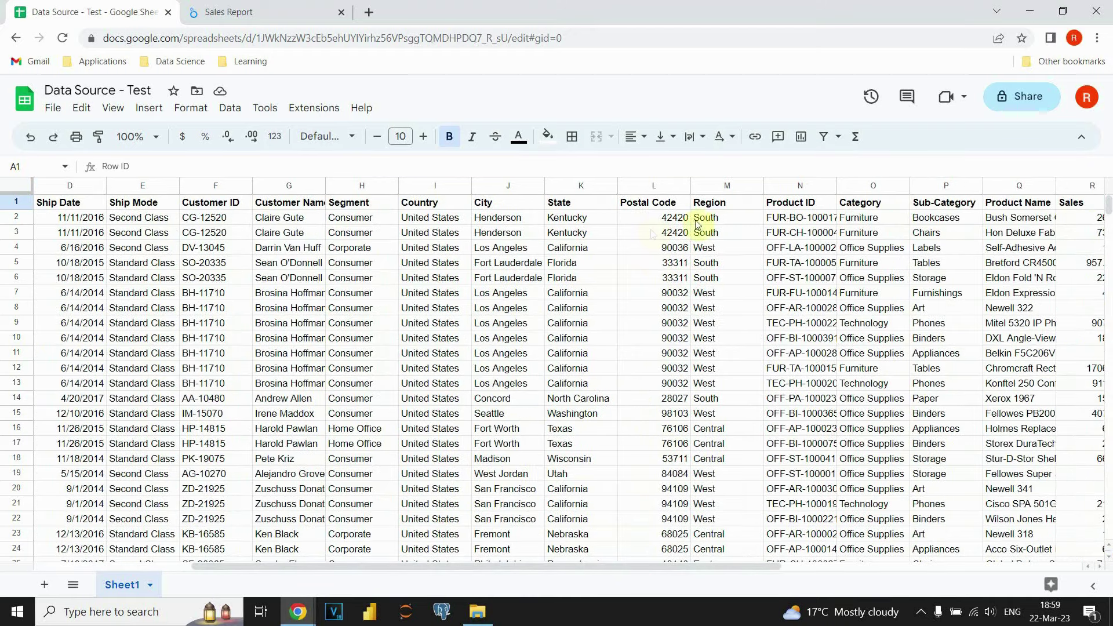
click(720, 218)
click(724, 251)
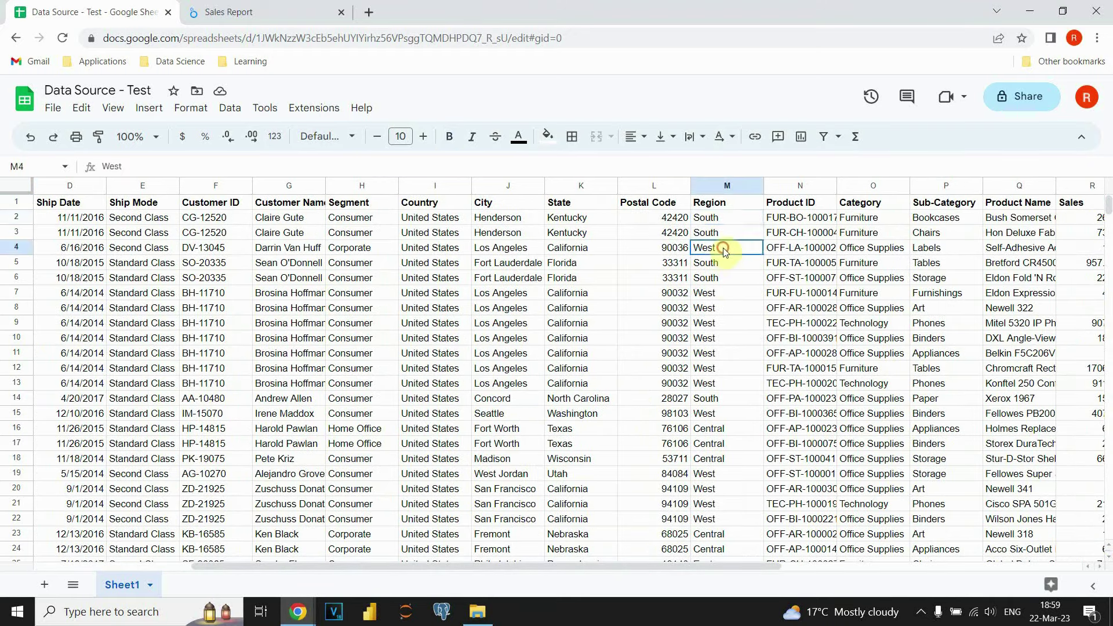
click(722, 308)
click(261, 8)
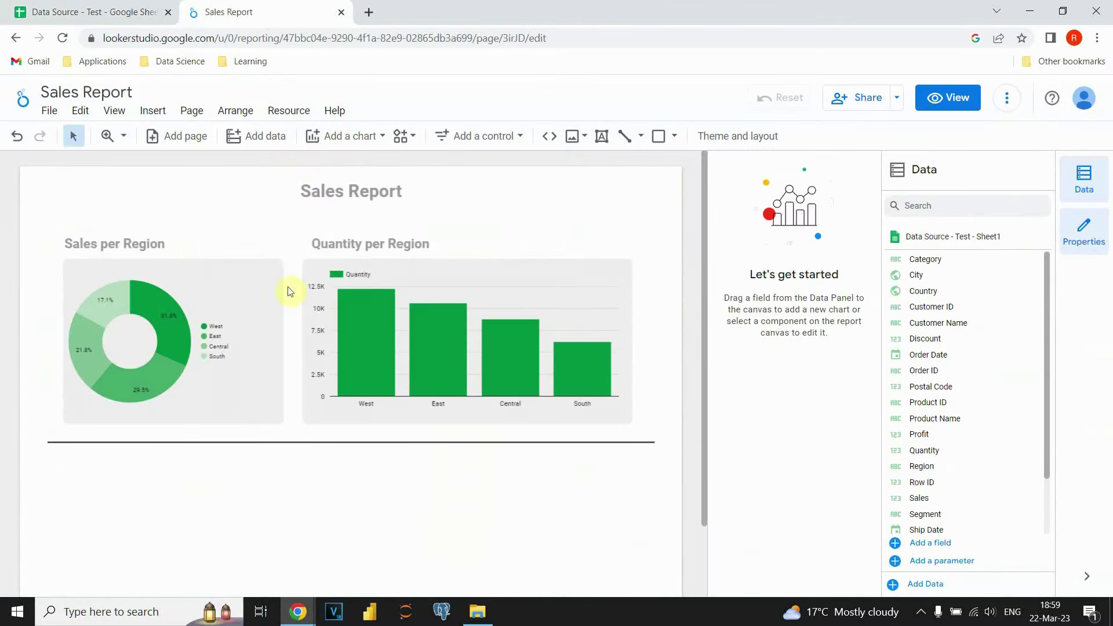
Step: Compare the report's charts with the Sales value in R2 and Quantity value in S2
mouse_move(167, 318)
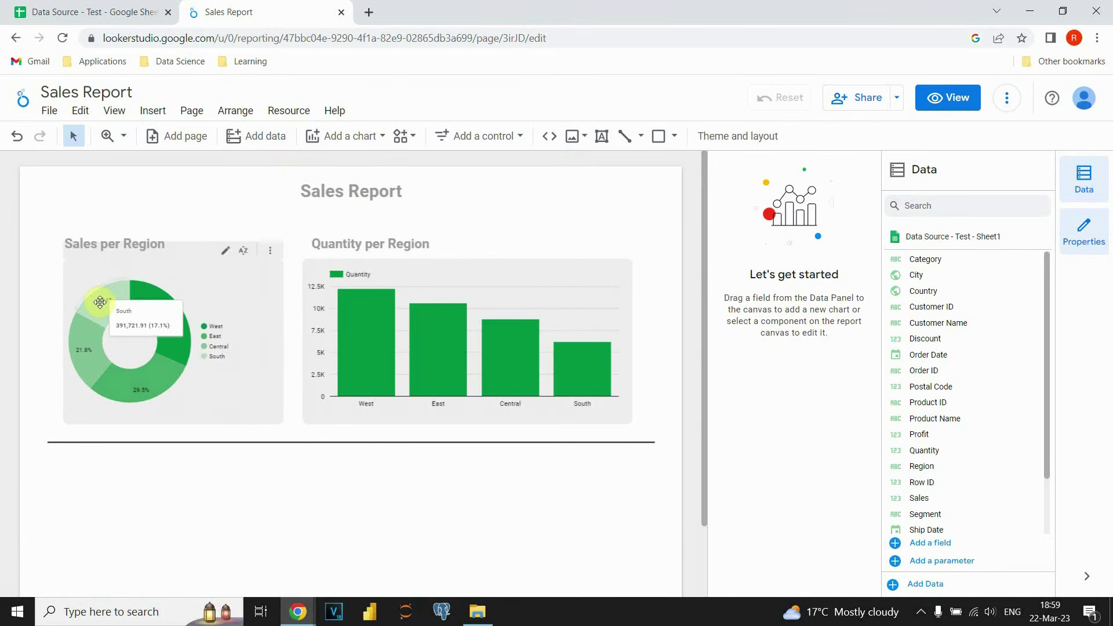
mouse_move(436, 386)
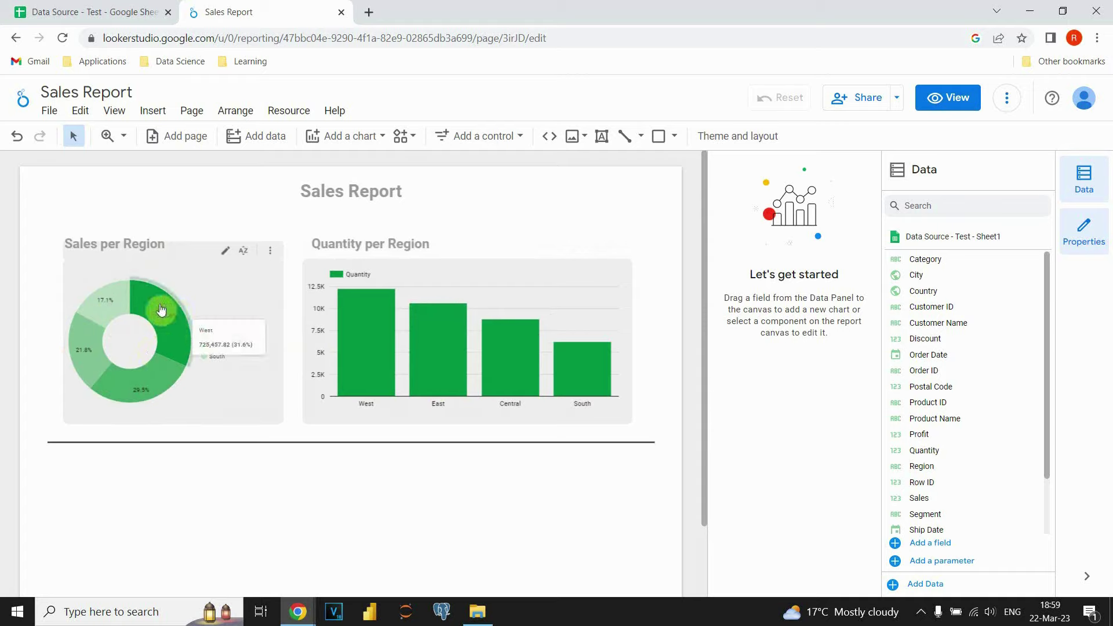
mouse_move(385, 349)
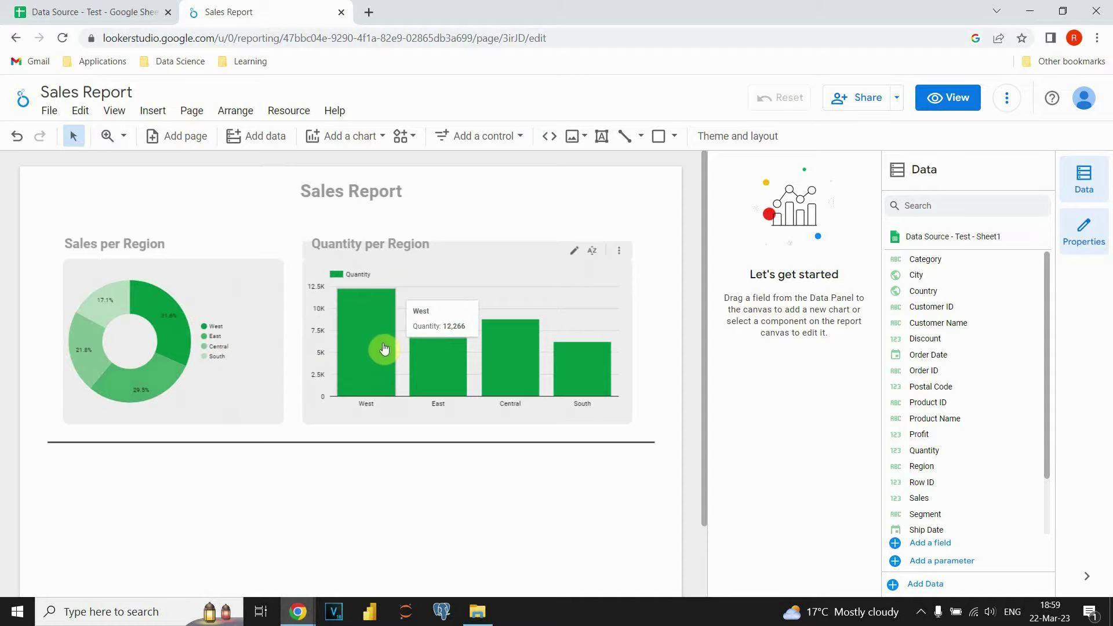
click(67, 9)
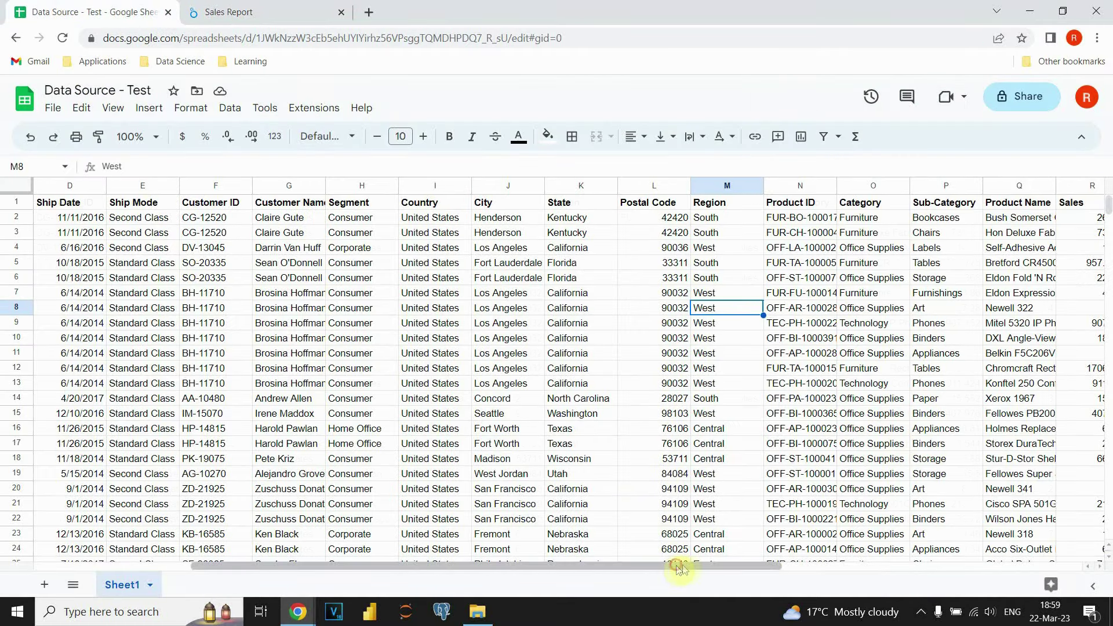
drag(674, 565, 810, 581)
click(798, 218)
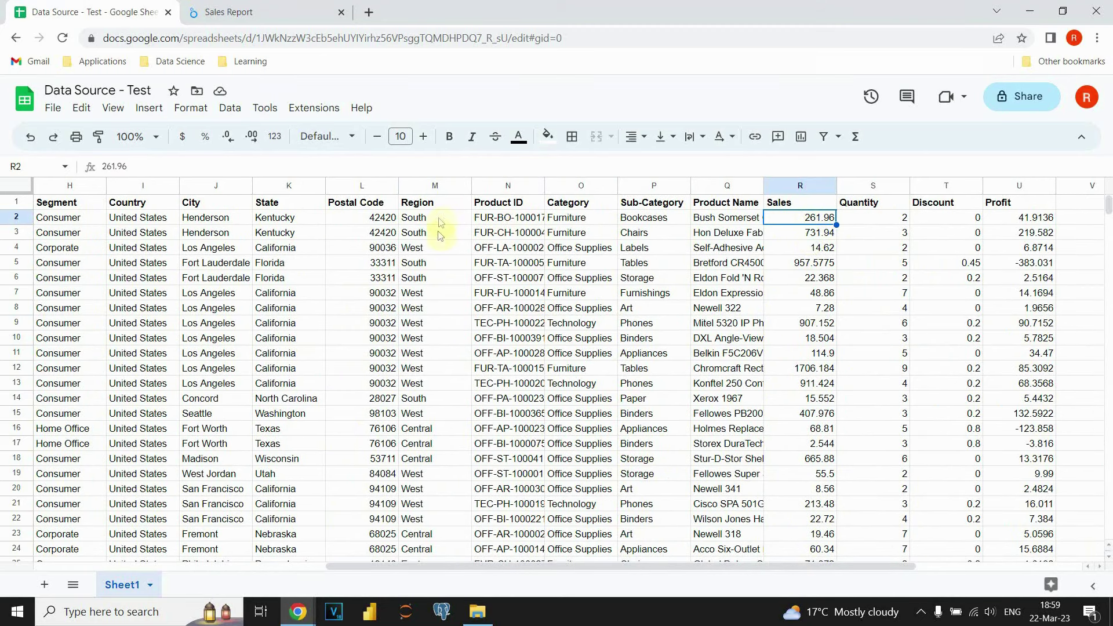
click(880, 220)
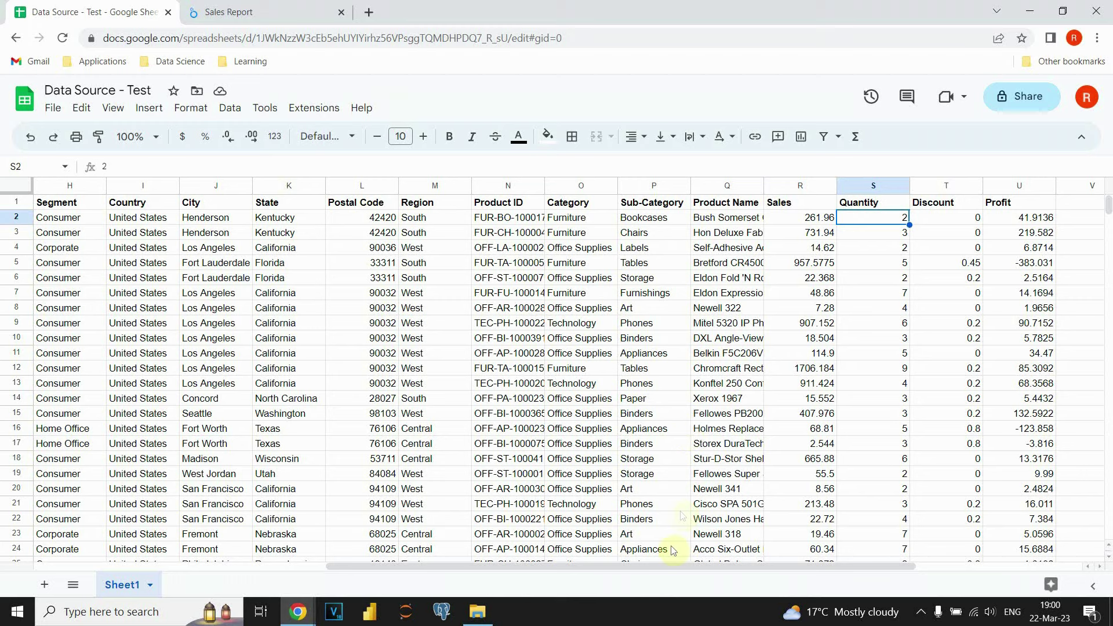
Step: Review the Segment column: Corporate in H4 and Consumer in H5 to H13
drag(666, 565, 436, 561)
click(435, 559)
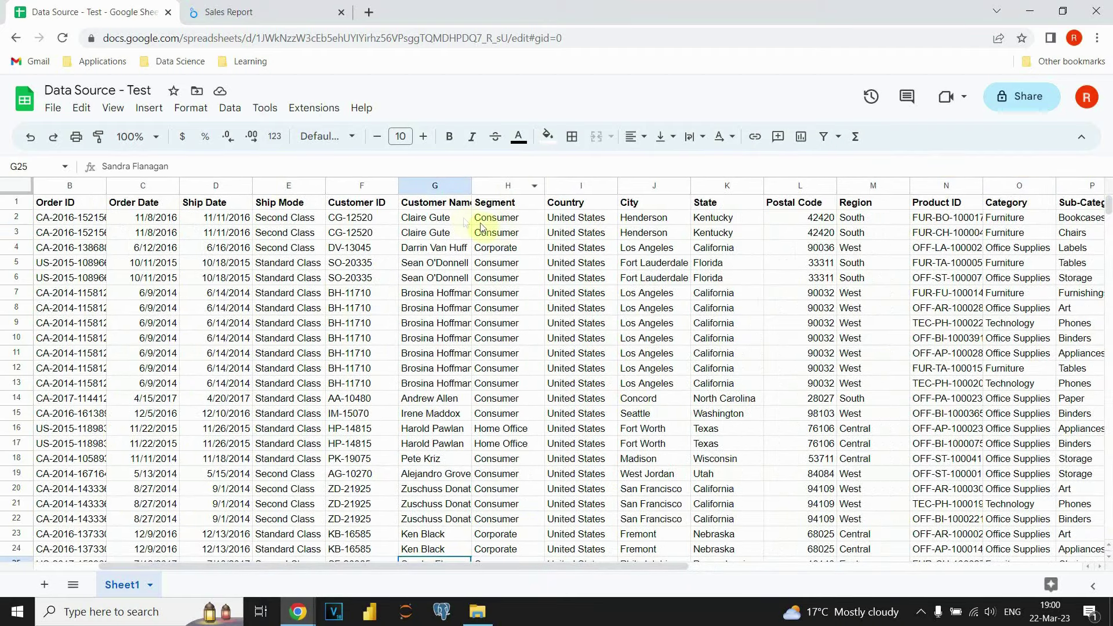
click(495, 247)
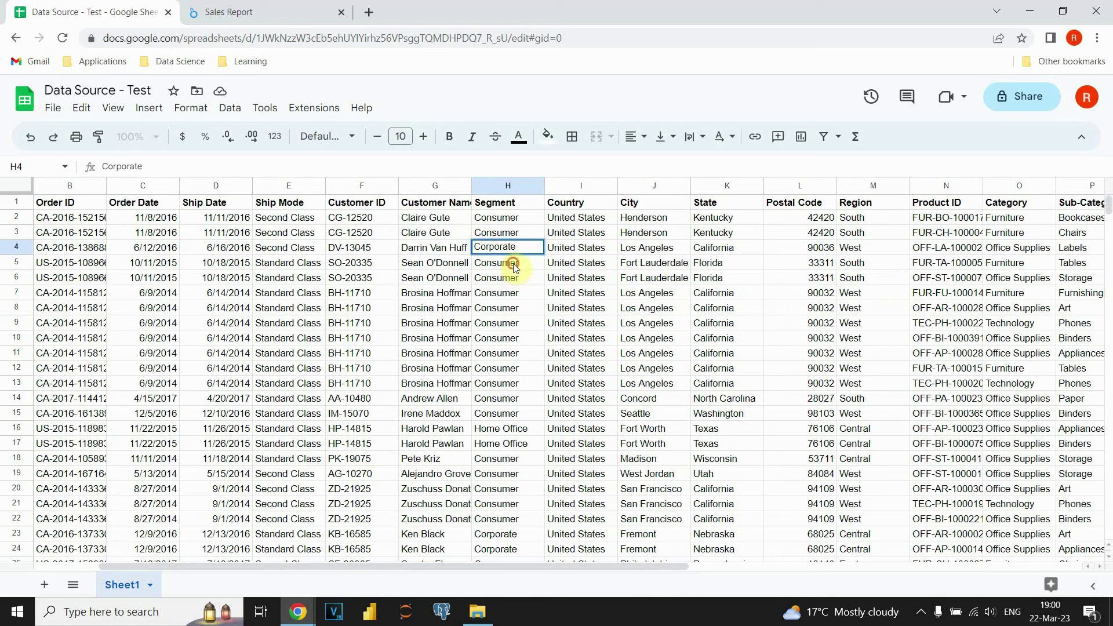
drag(514, 266, 508, 383)
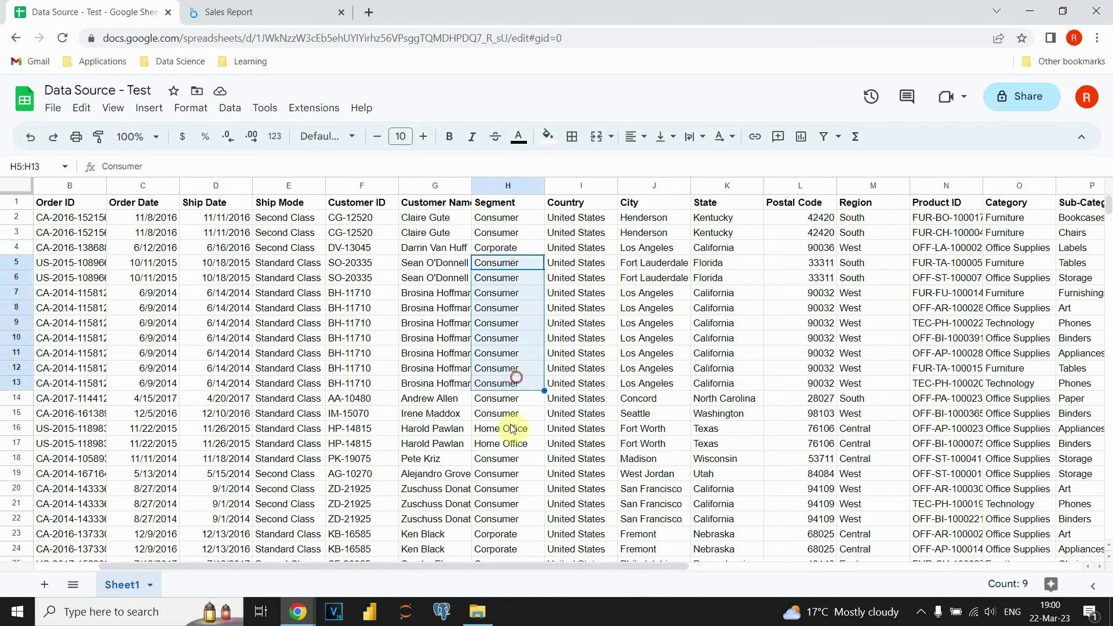
click(504, 252)
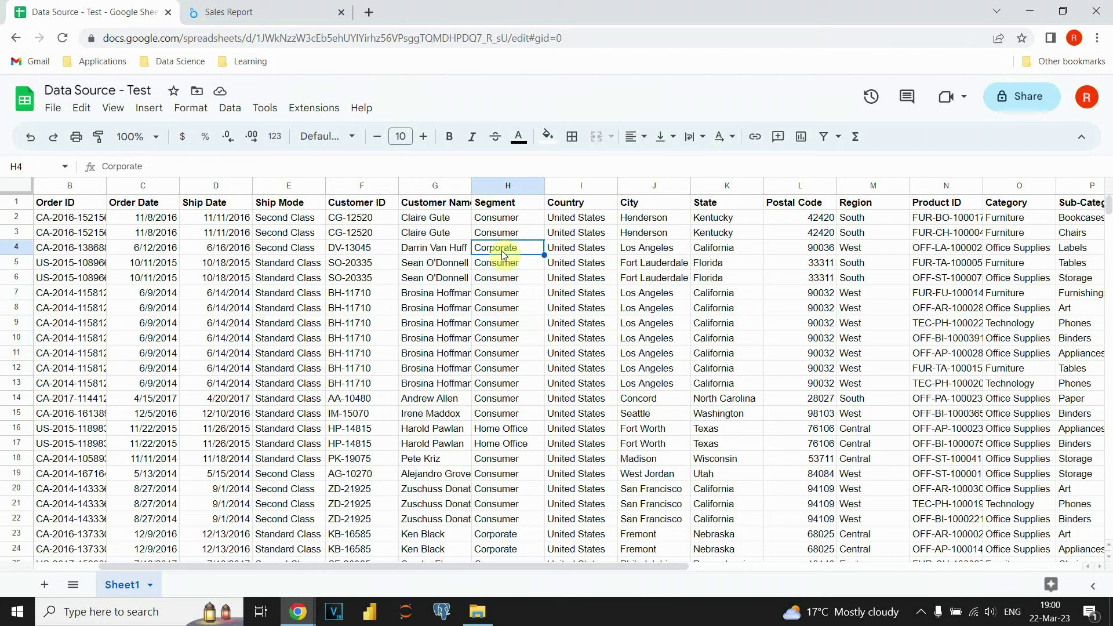
Step: Remove the Country filter from the Sales per Region donut chart
click(276, 12)
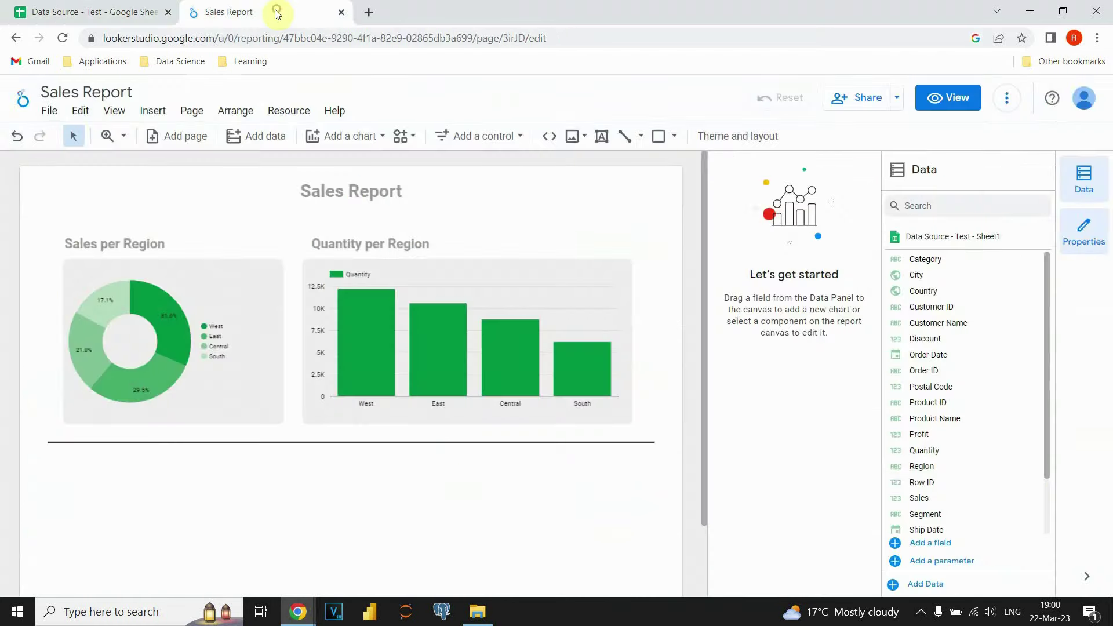
click(235, 298)
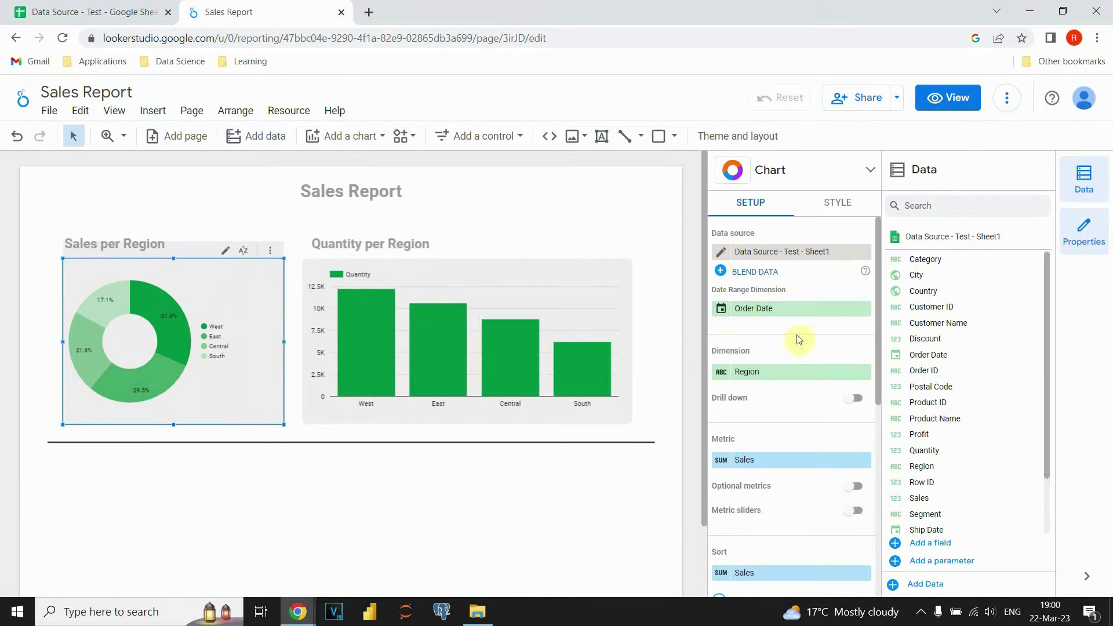
scroll(795, 339, down, 6)
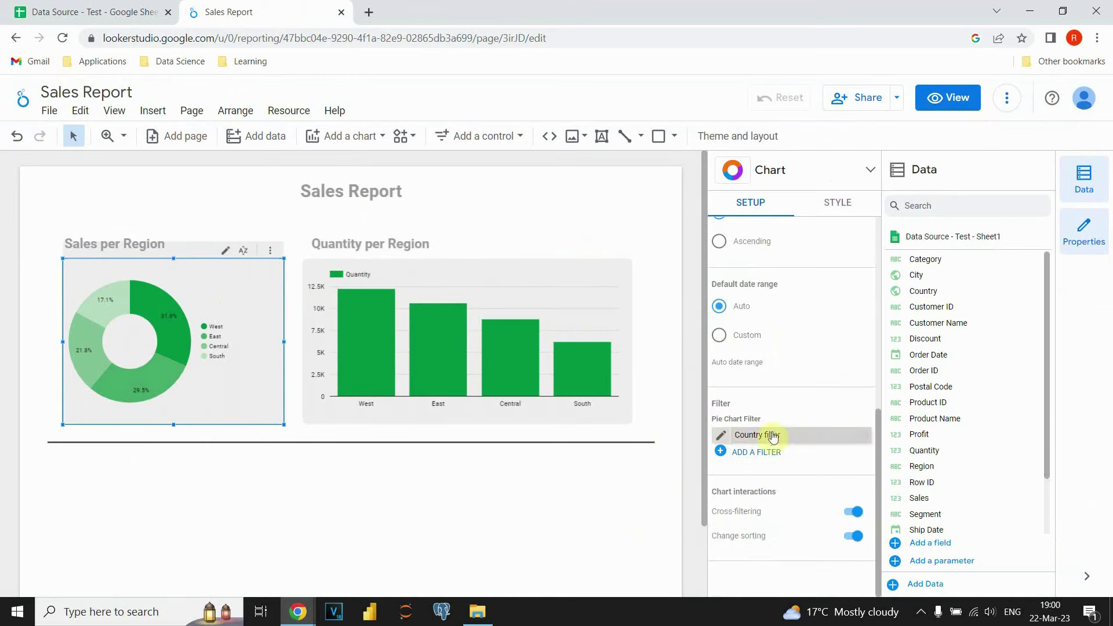
mouse_move(832, 439)
click(864, 436)
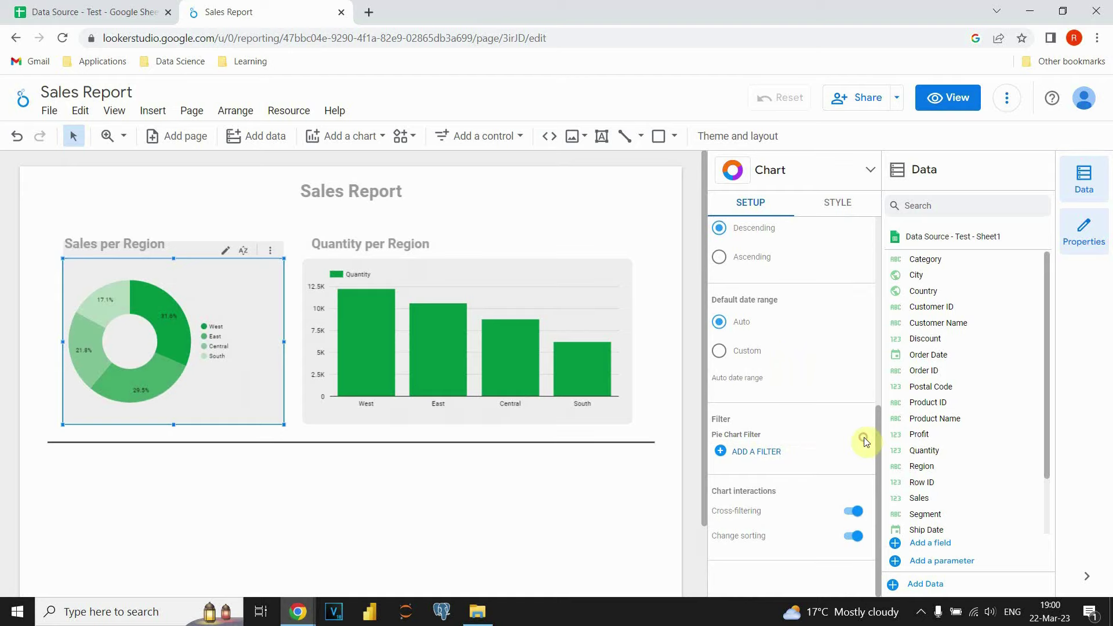
Step: Check the Quantity per Region bar chart, then reselect the donut and start adding a filter
click(567, 296)
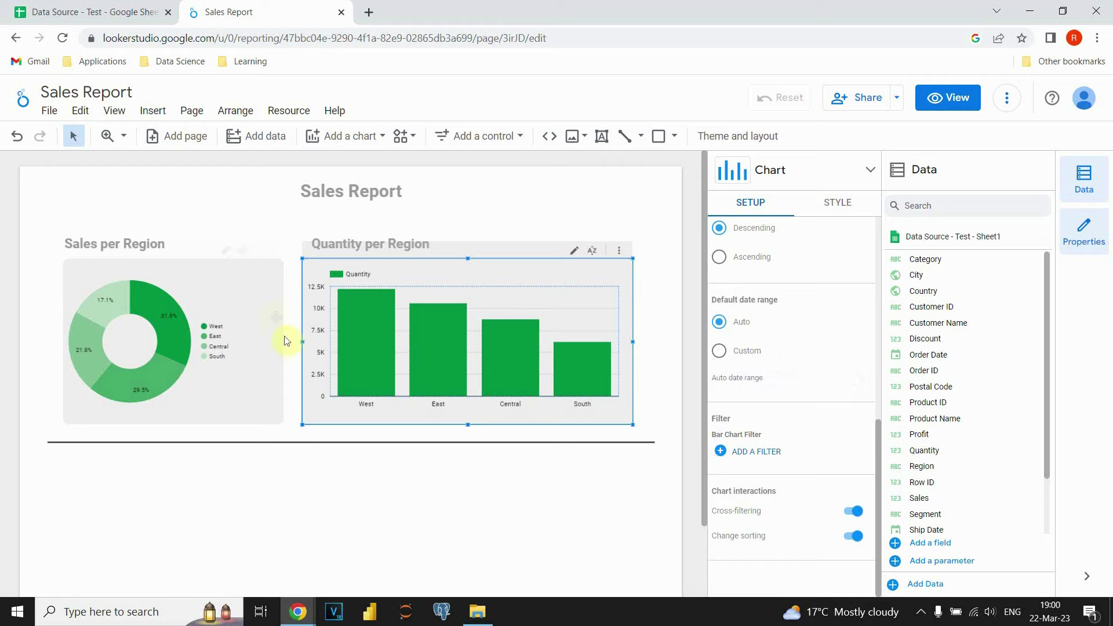
click(266, 295)
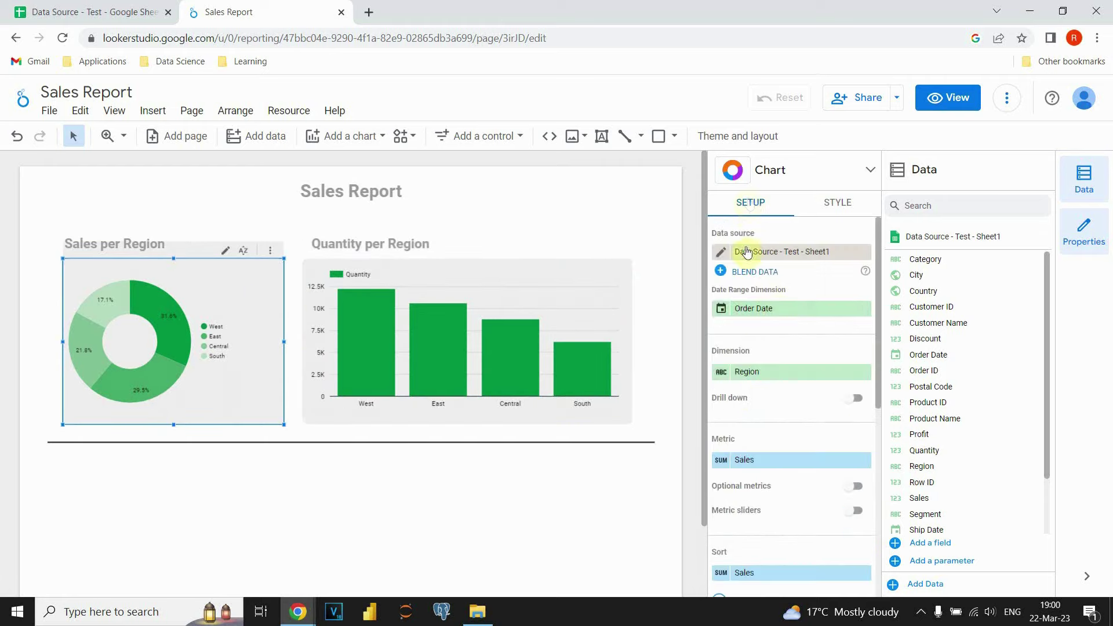
scroll(754, 412, down, 6)
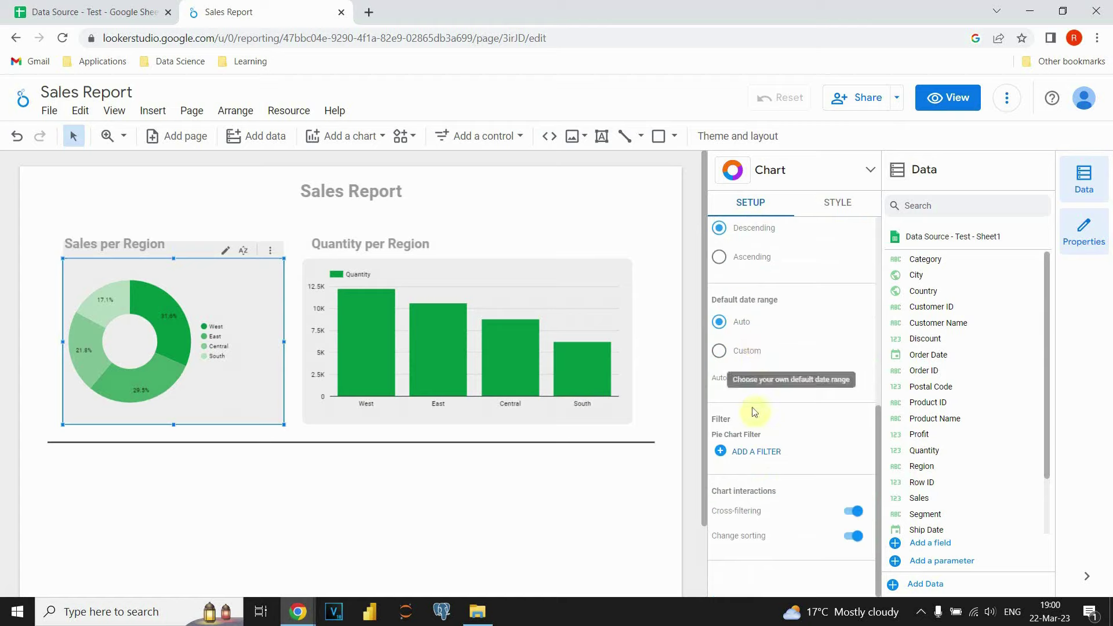
click(753, 455)
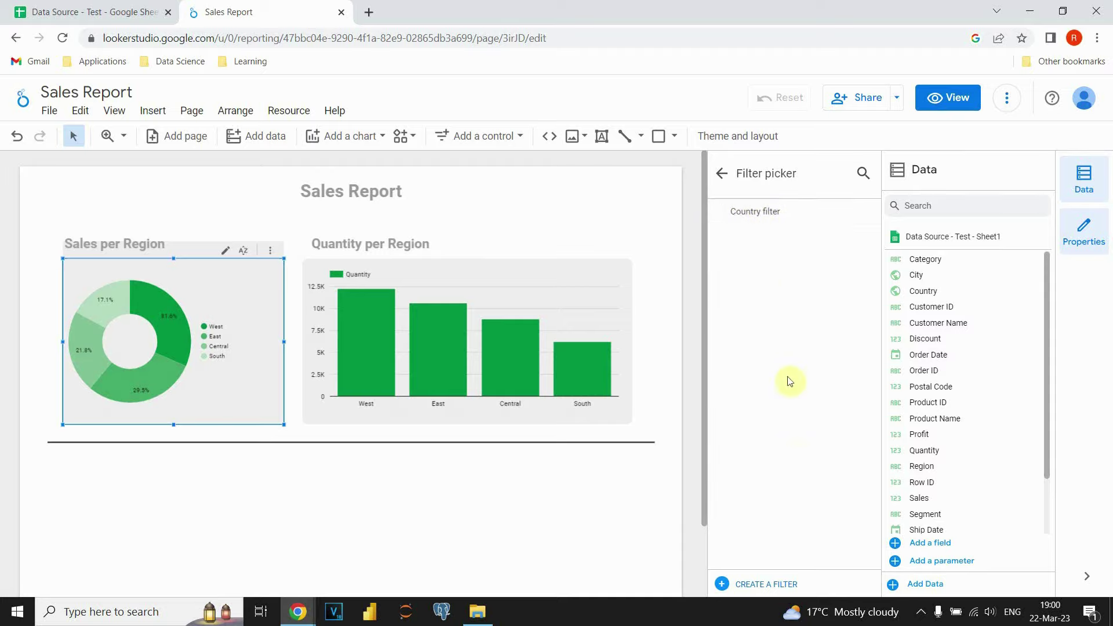
Step: Start a brand-new filter named 'Segment filter', checking the source sheet along the way
click(764, 585)
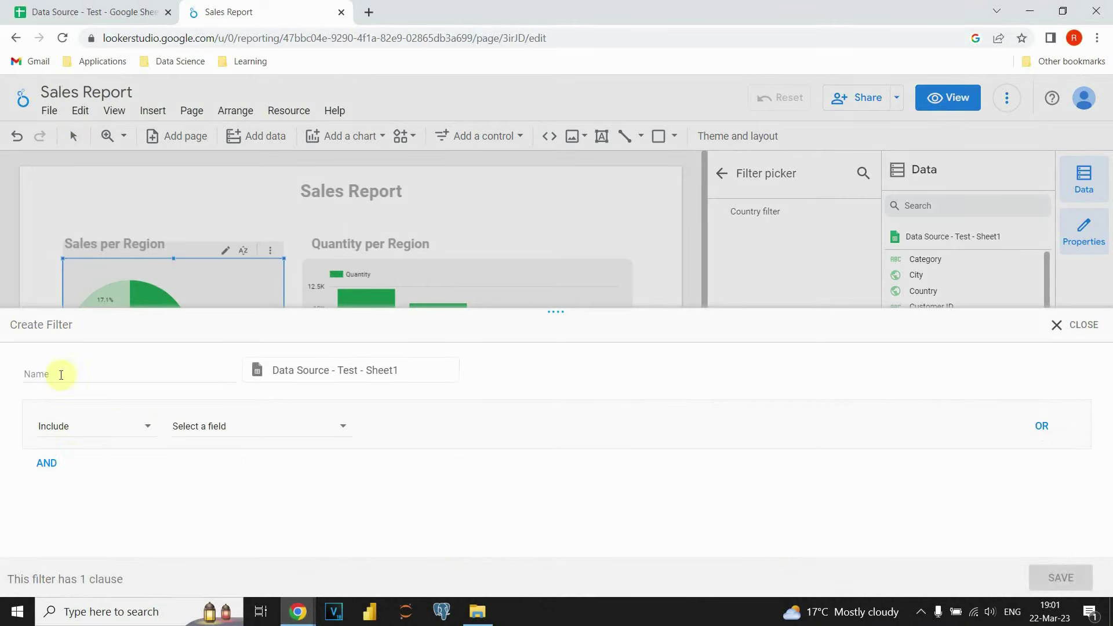
click(61, 375)
click(92, 12)
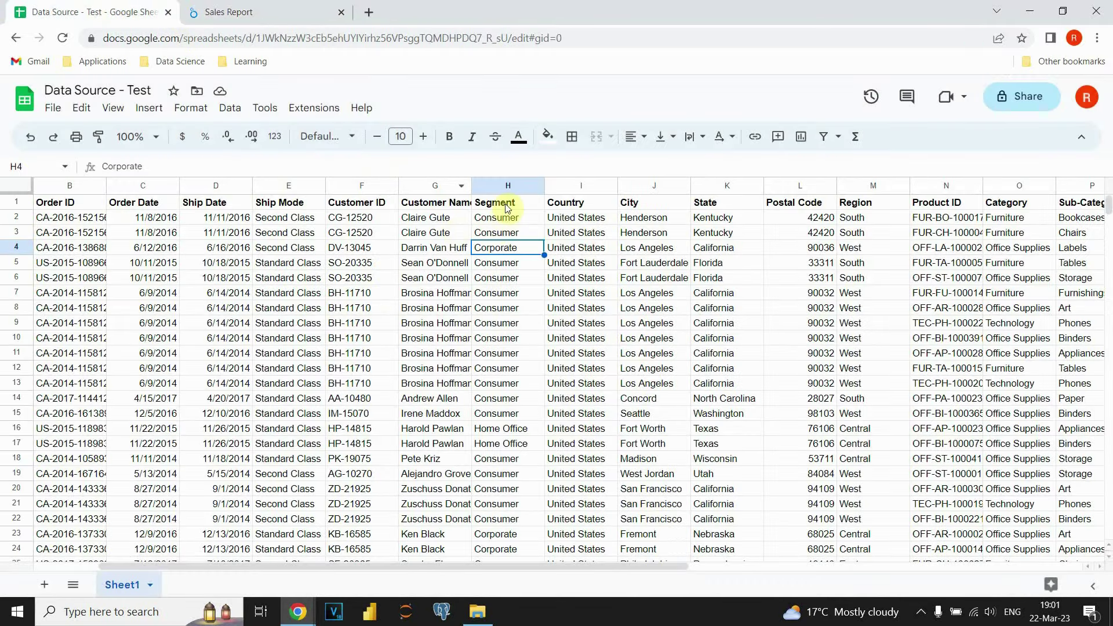
click(268, 8)
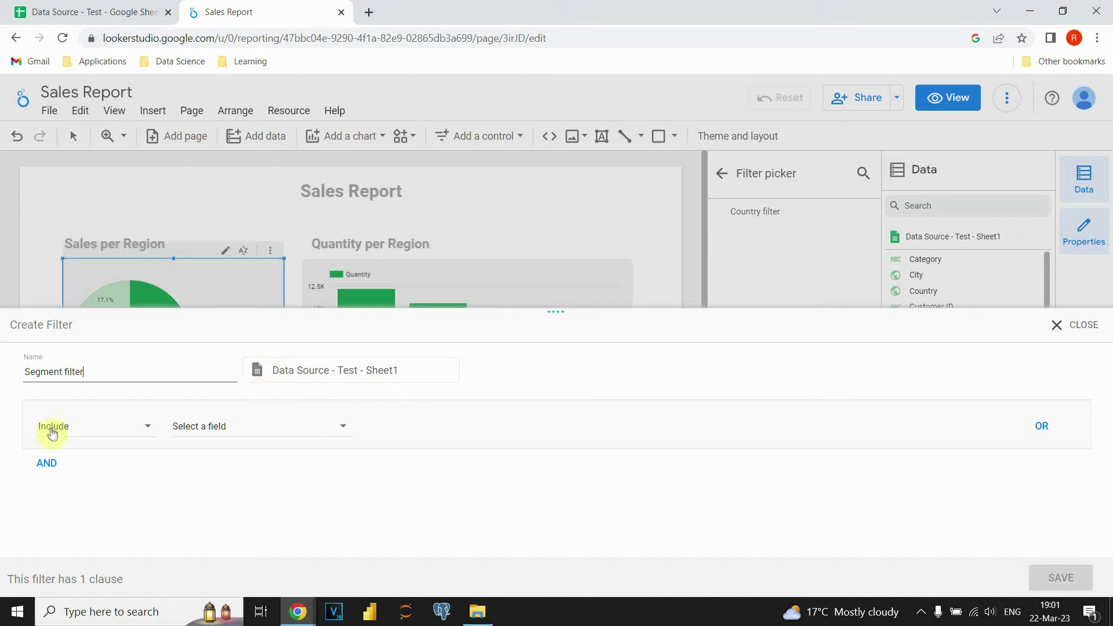
Step: Keep the clause as Include on the Segment field, cross-checking column H in the sheet
click(88, 434)
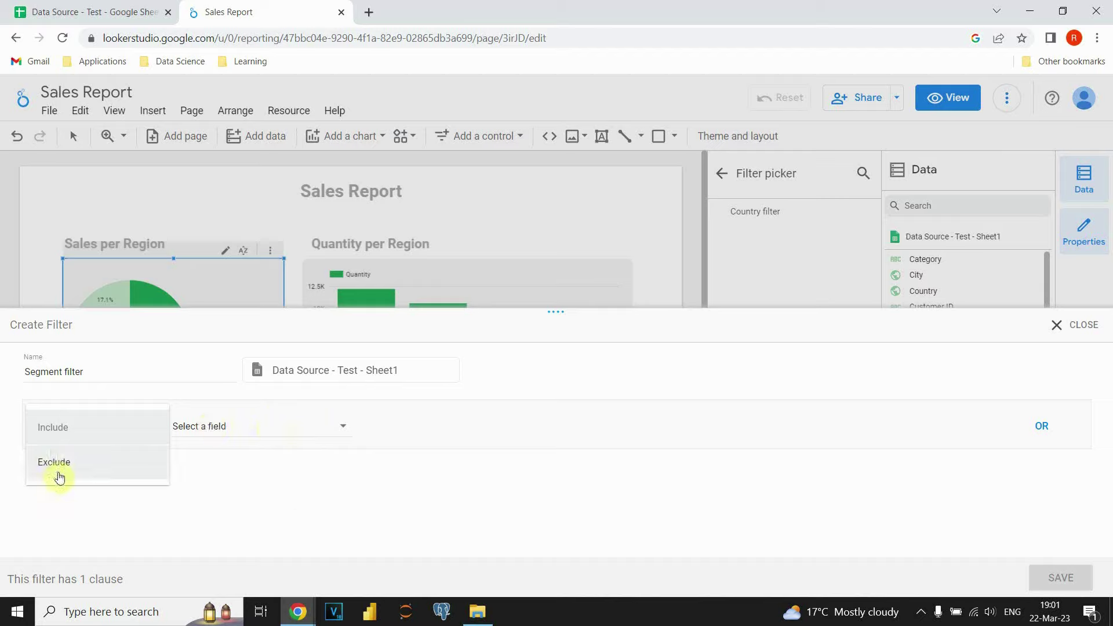
click(65, 432)
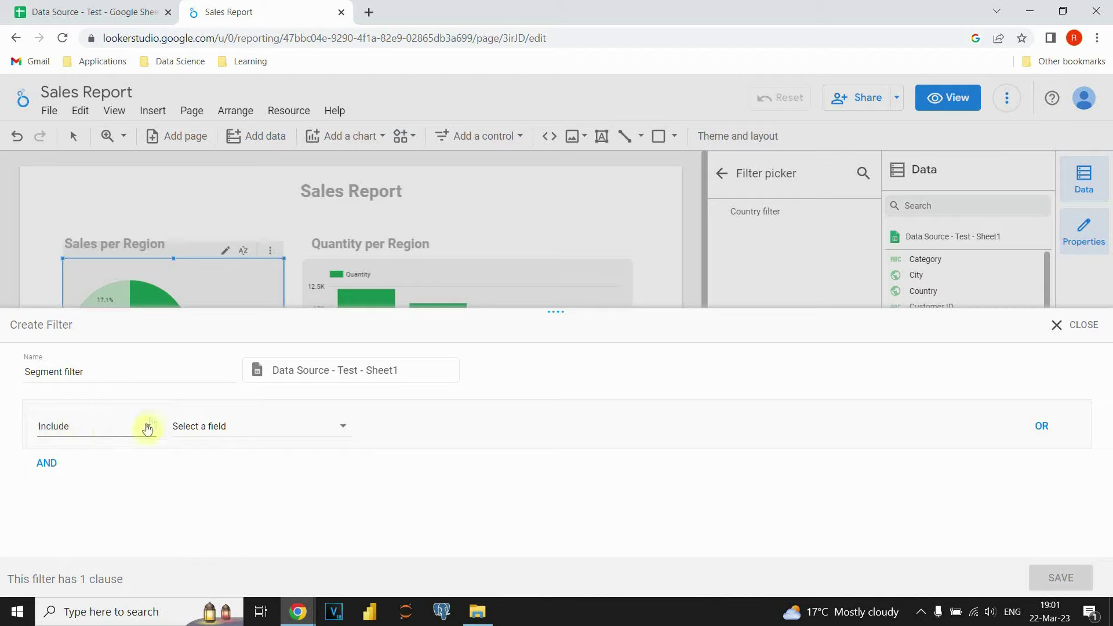
click(249, 428)
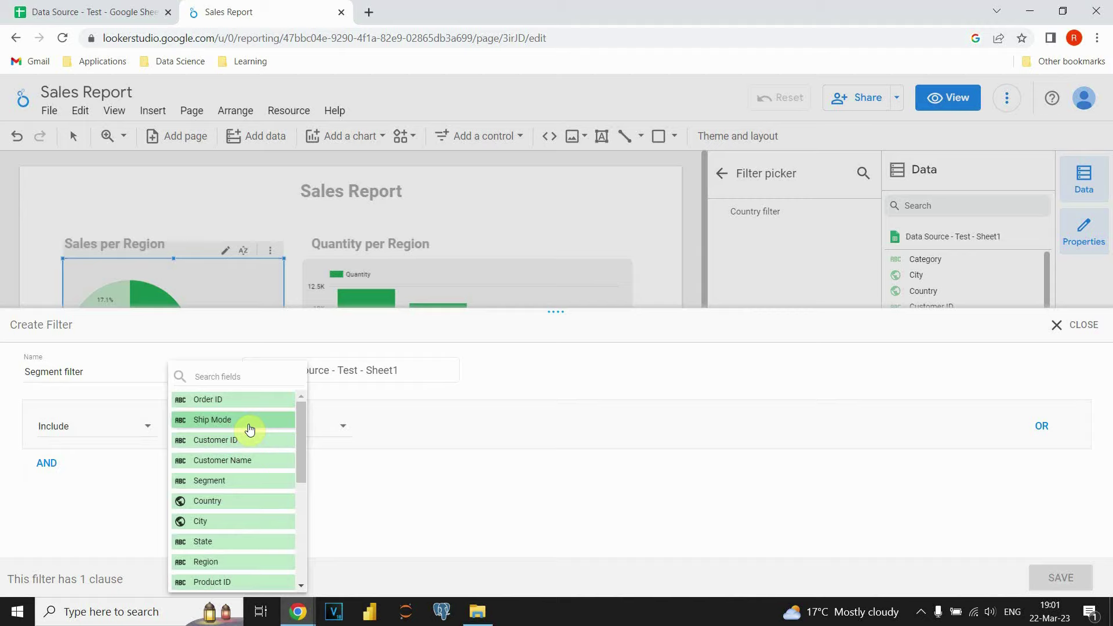
click(226, 481)
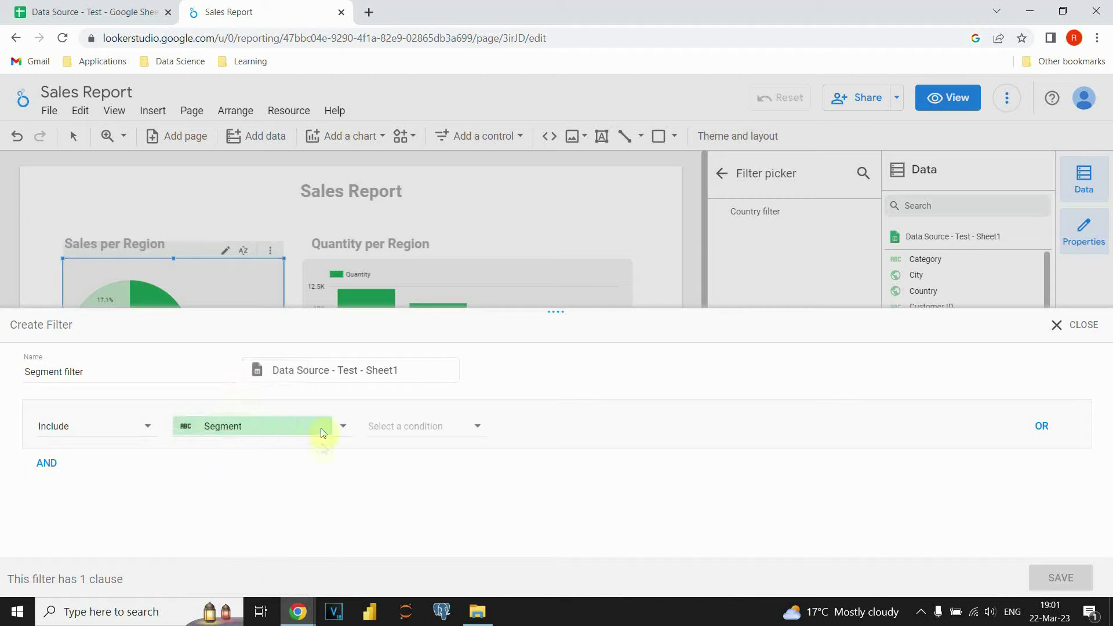
click(92, 11)
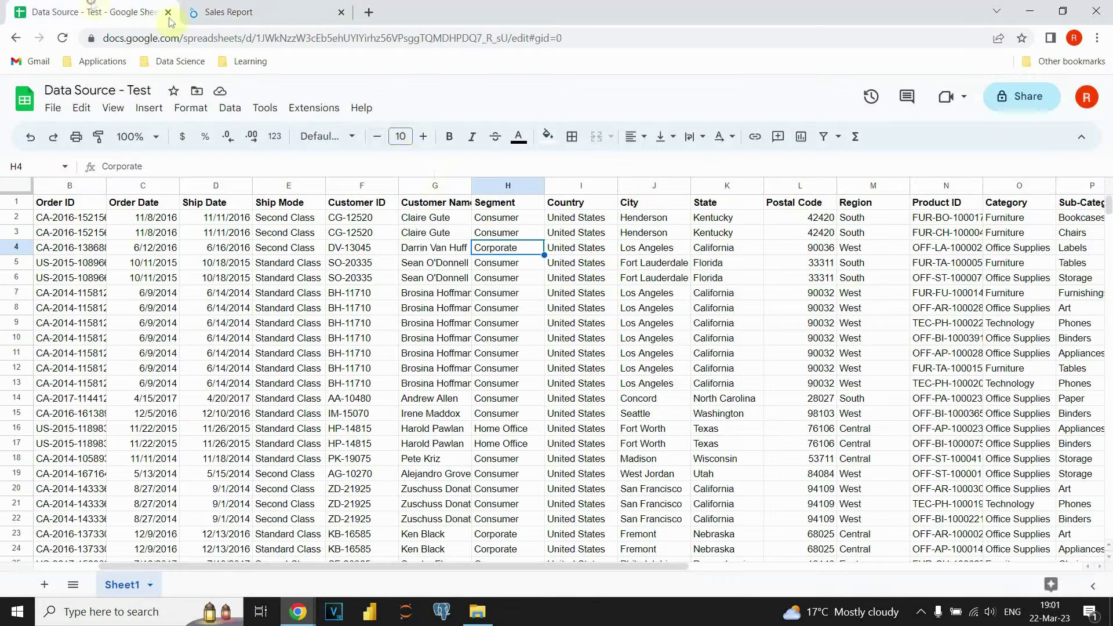
click(488, 185)
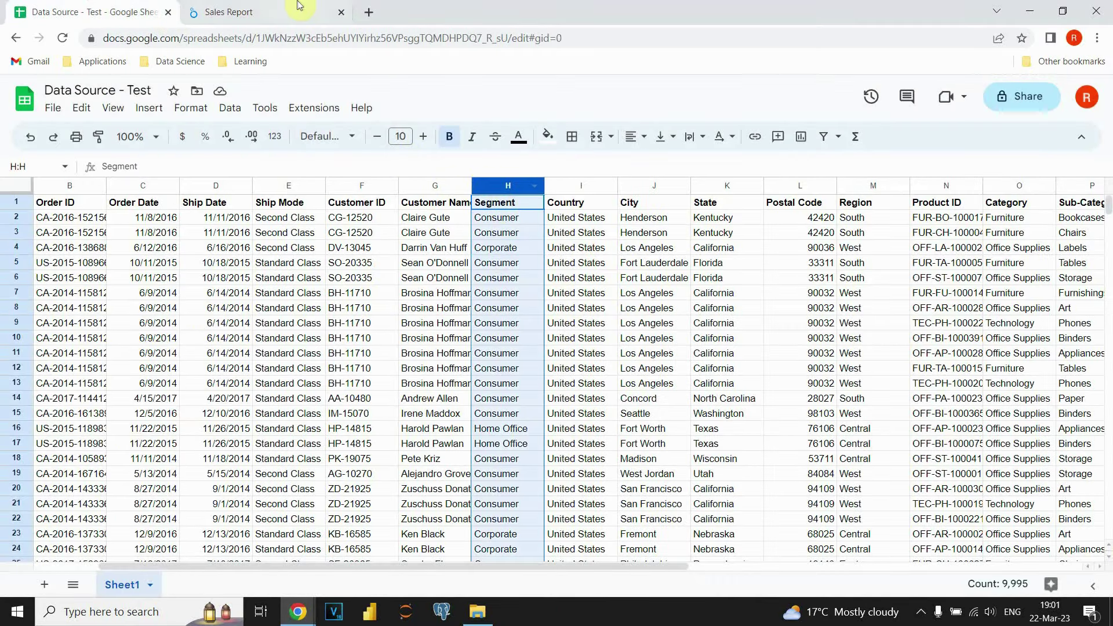
click(272, 10)
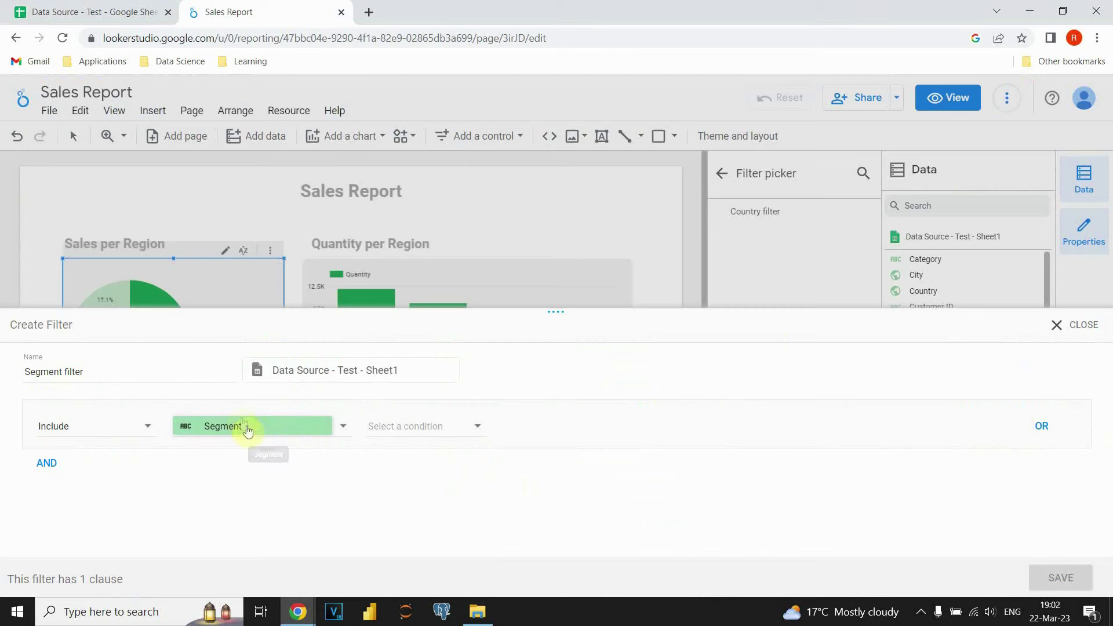
click(437, 430)
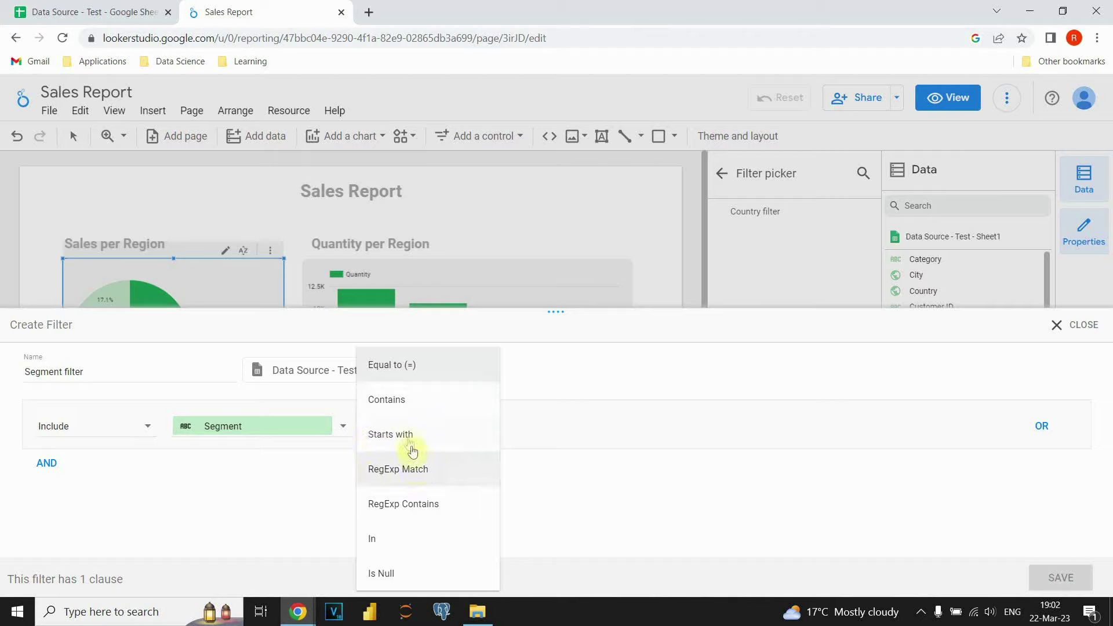
Step: Match Segment Equal to (=) 'C', save the filter, and check the donut's slice values
click(401, 367)
click(536, 424)
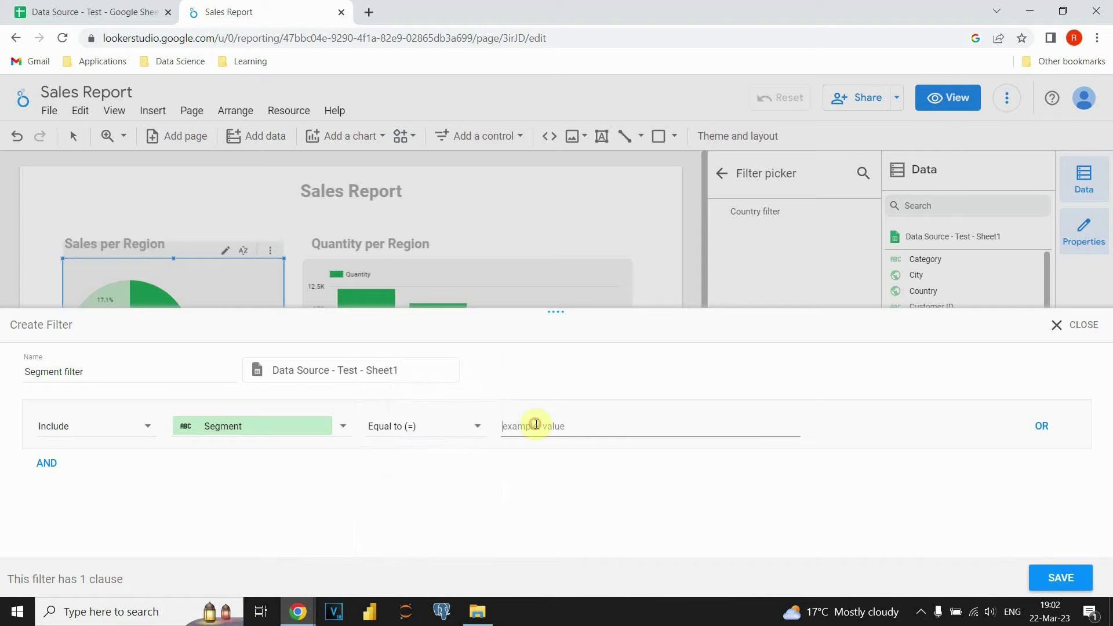
click(135, 16)
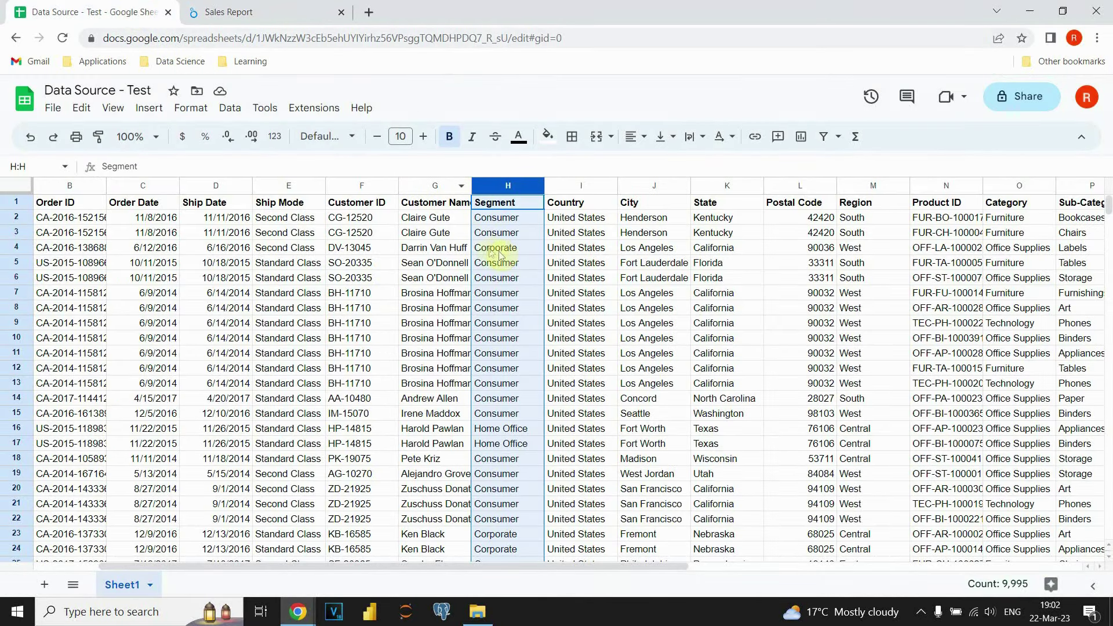
click(270, 8)
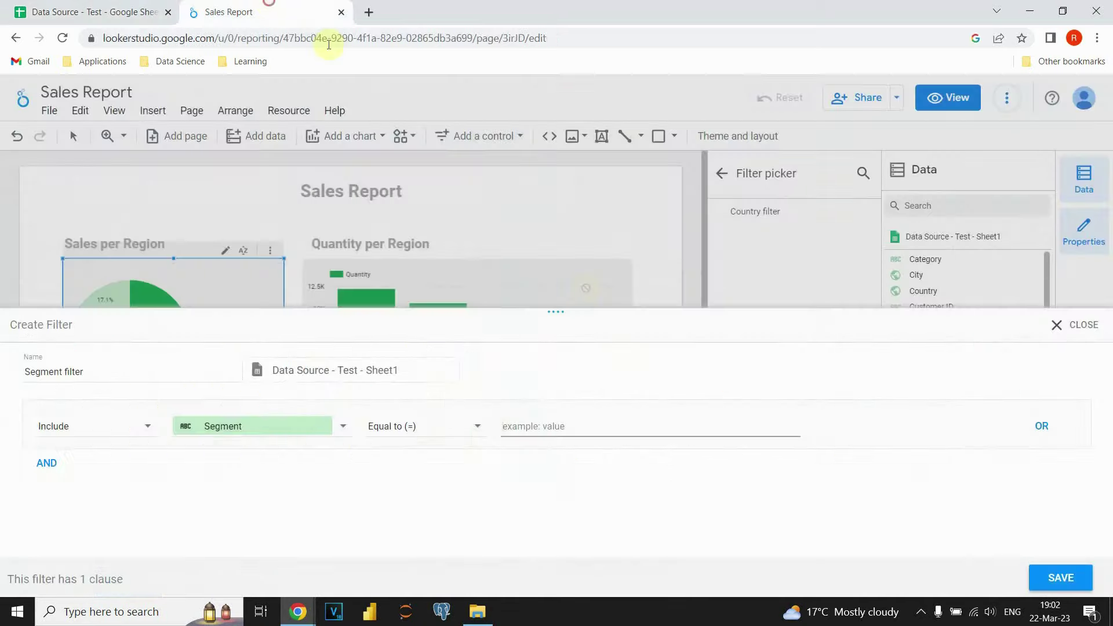
click(571, 419)
text(Corporate)
click(1059, 579)
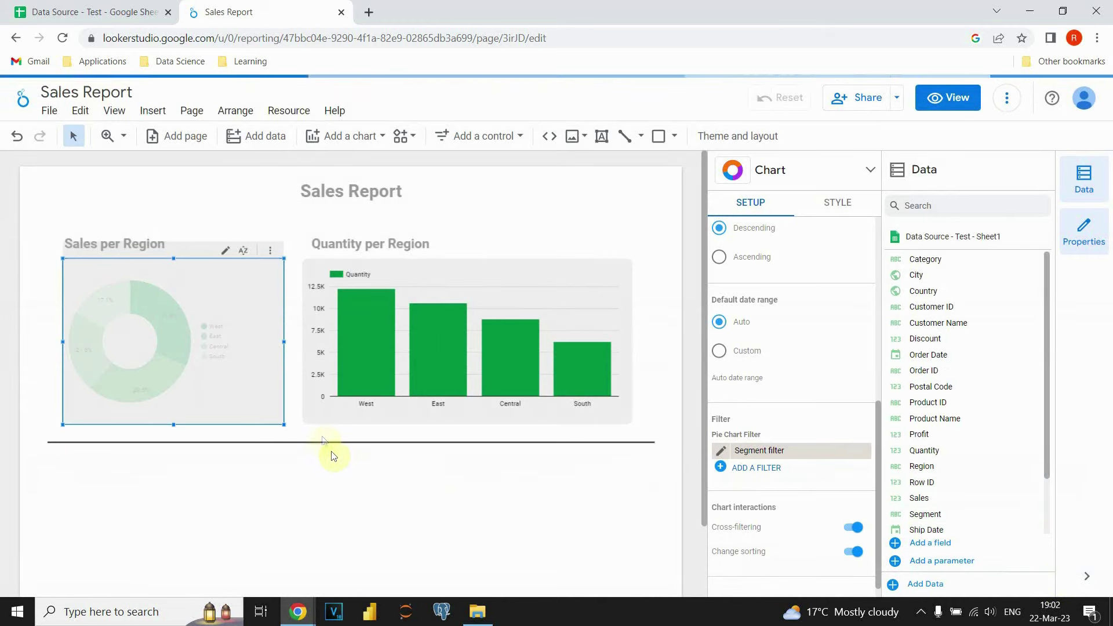
mouse_move(179, 355)
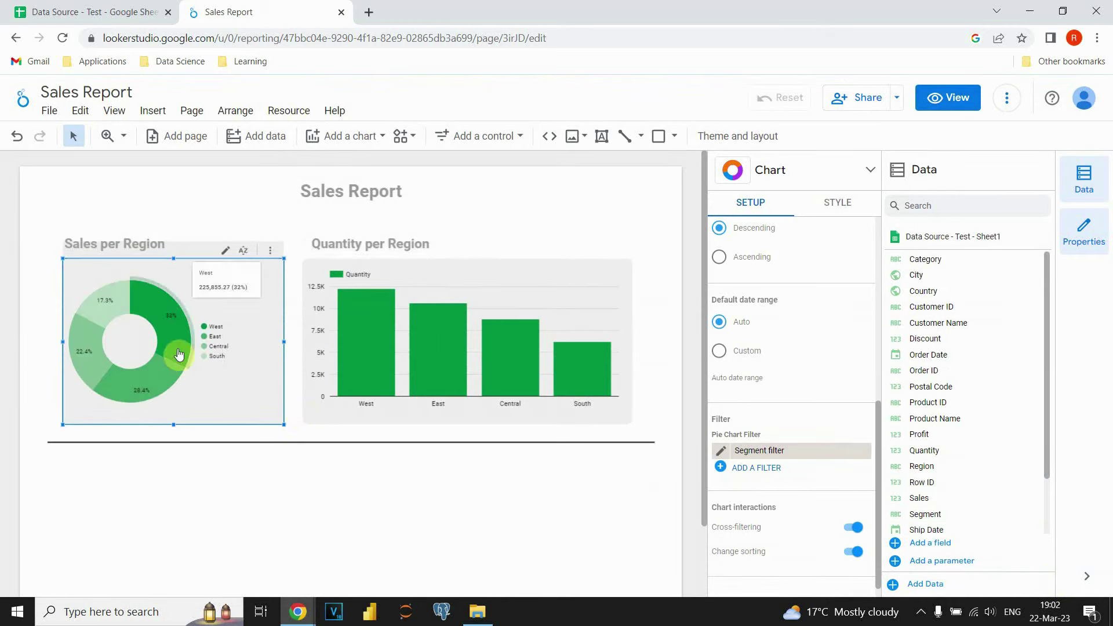
mouse_move(145, 387)
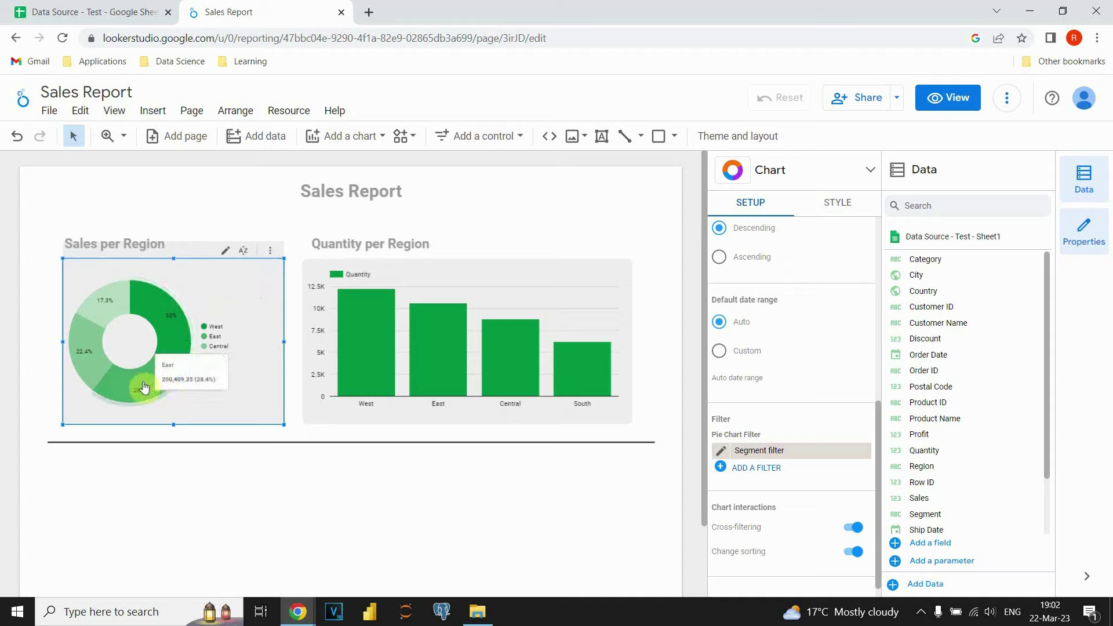
mouse_move(177, 331)
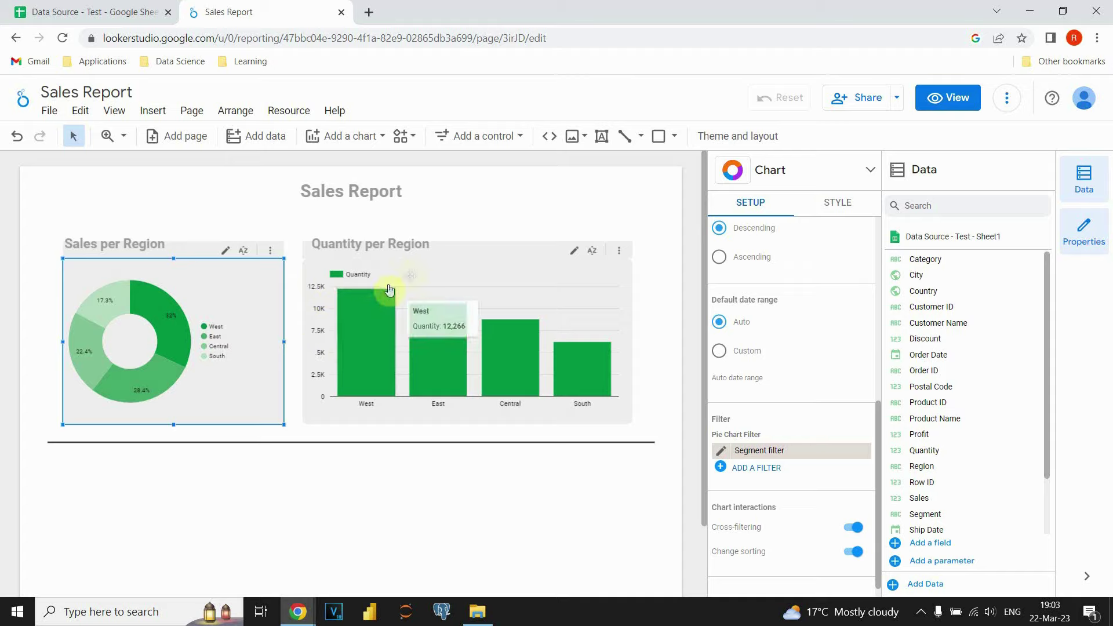
Step: Apply the existing Segment filter to the Quantity per Region bar chart
click(426, 268)
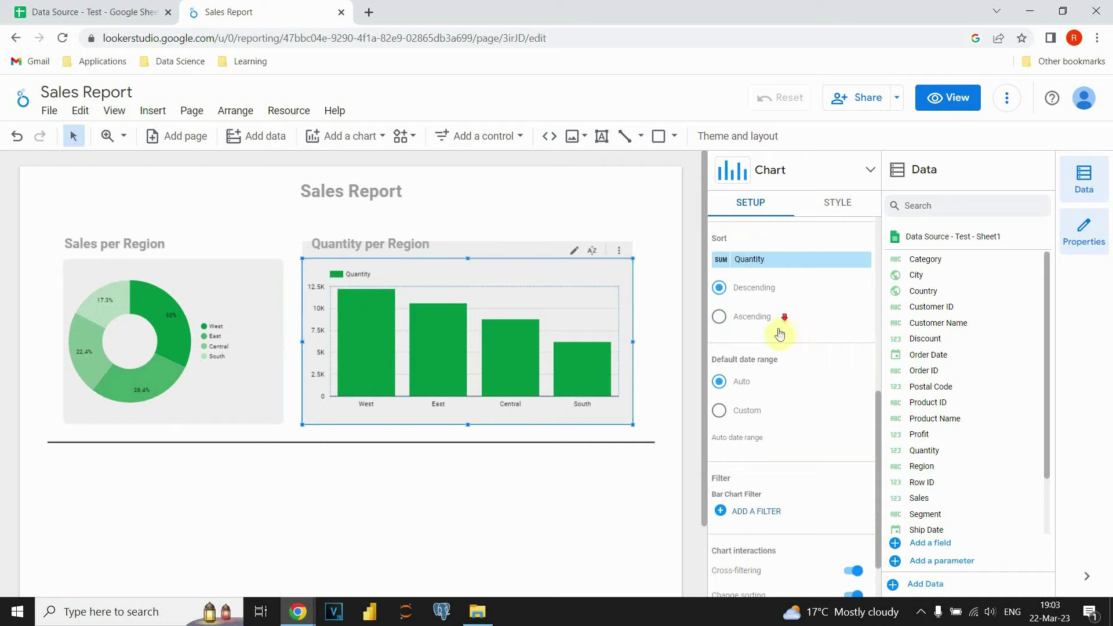
click(754, 452)
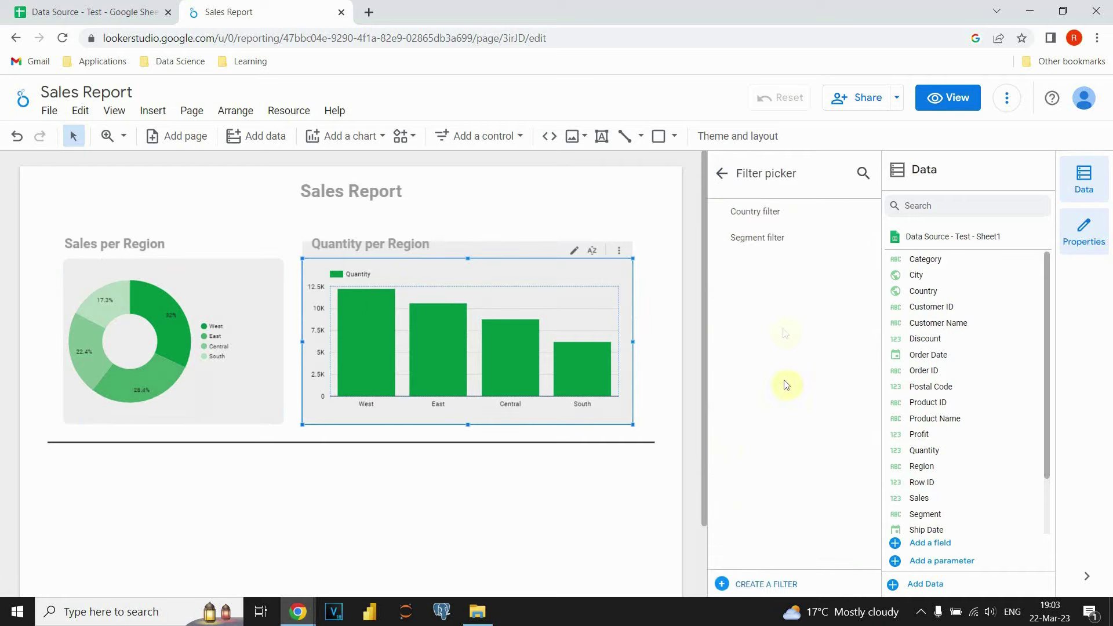
click(758, 238)
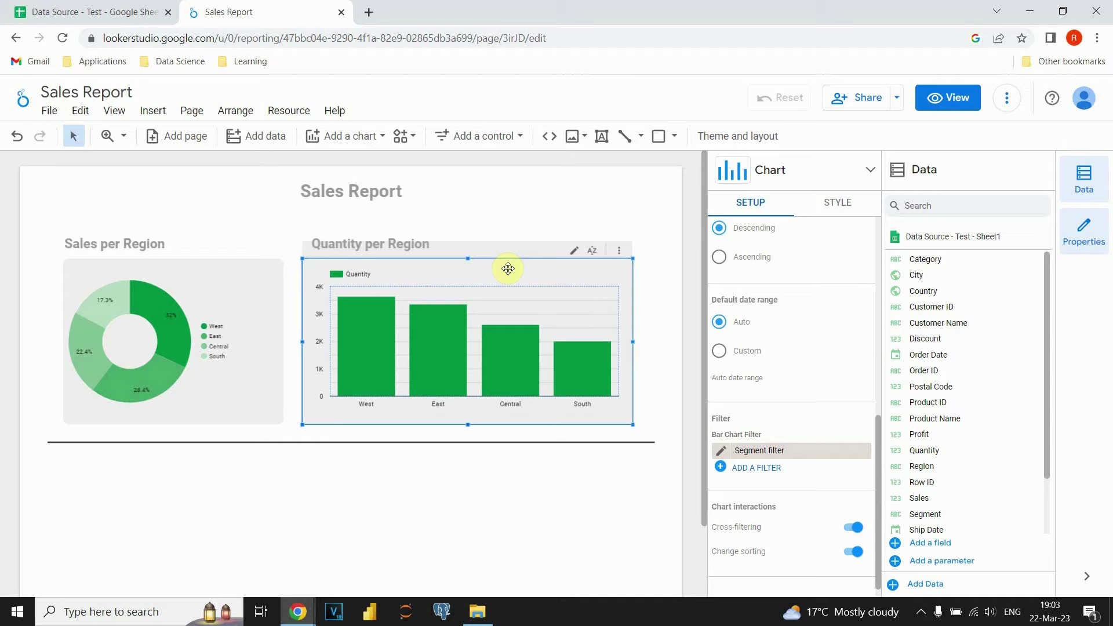
Step: Remove the Segment filter from both the donut and bar charts, then view the source sheet
click(234, 290)
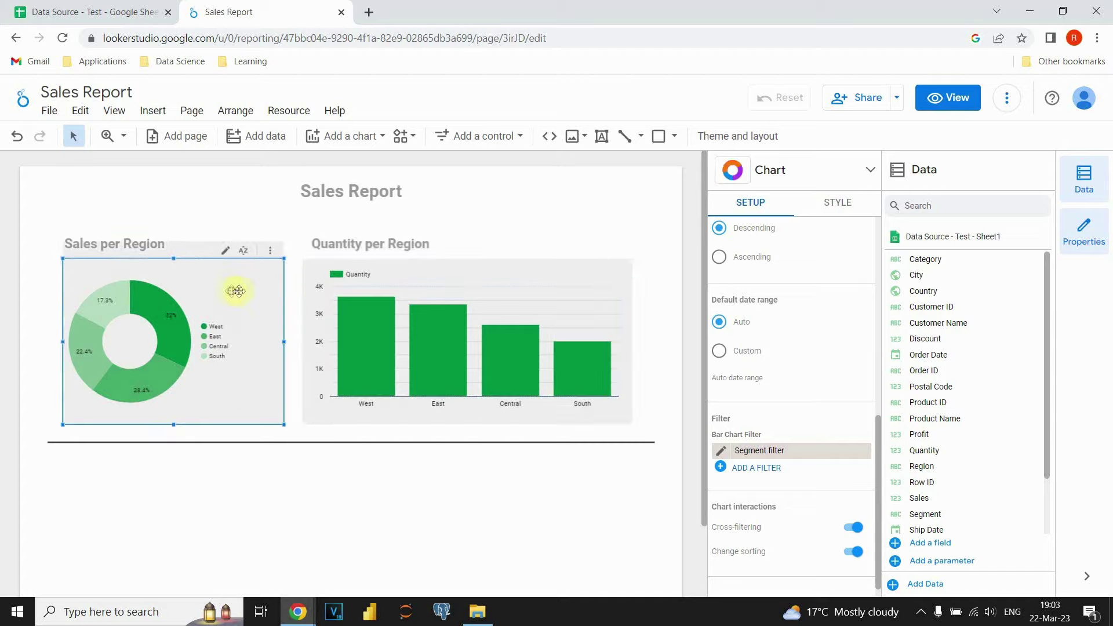
click(861, 450)
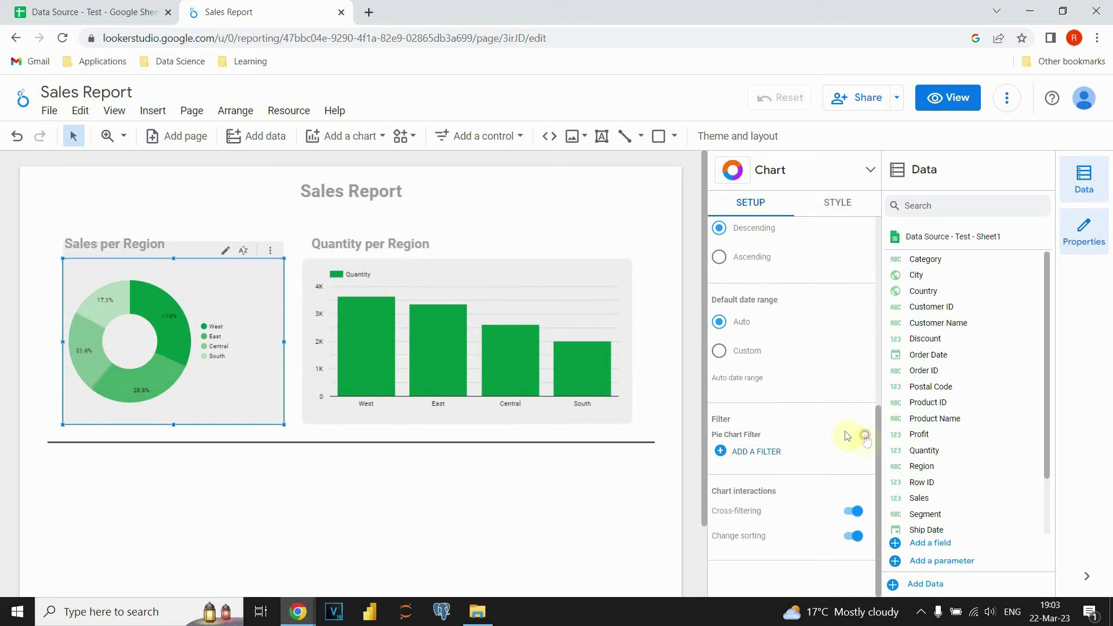
click(568, 291)
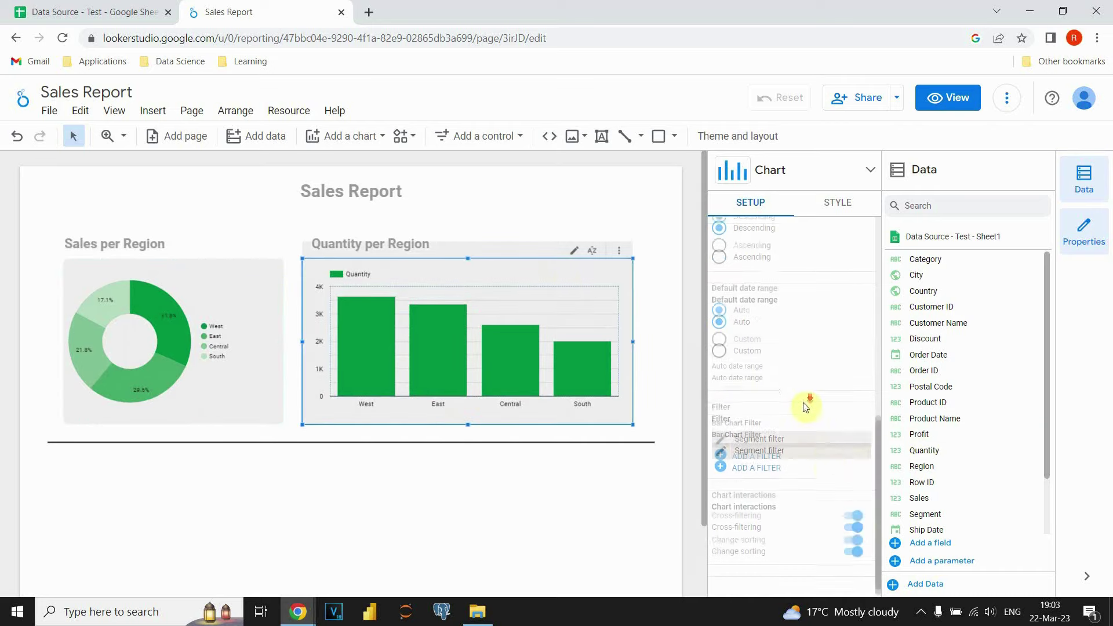
click(862, 434)
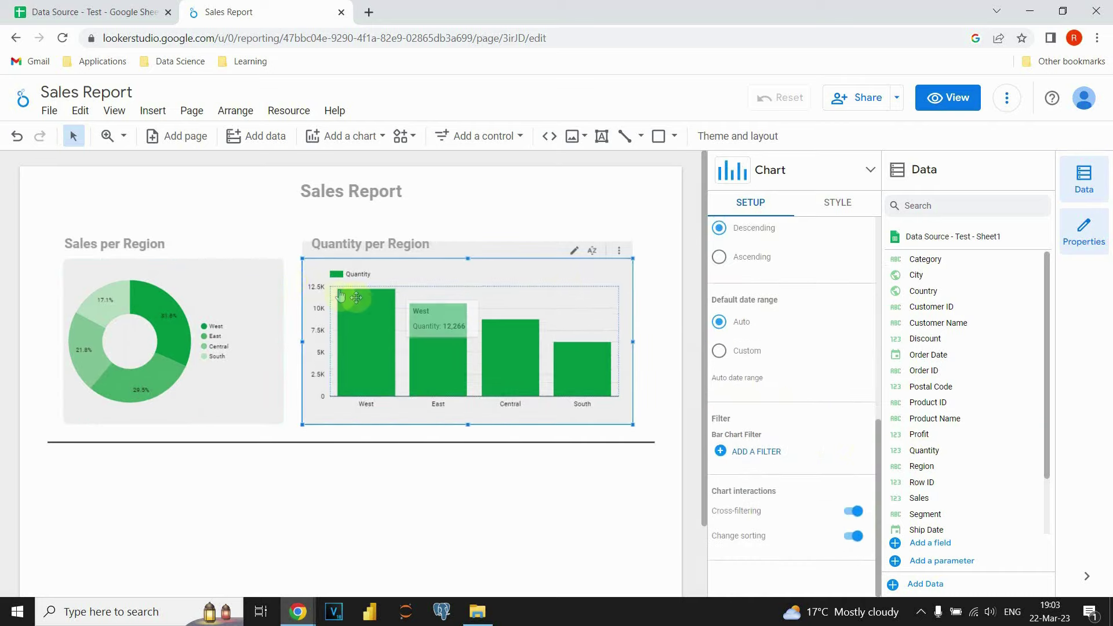
click(232, 279)
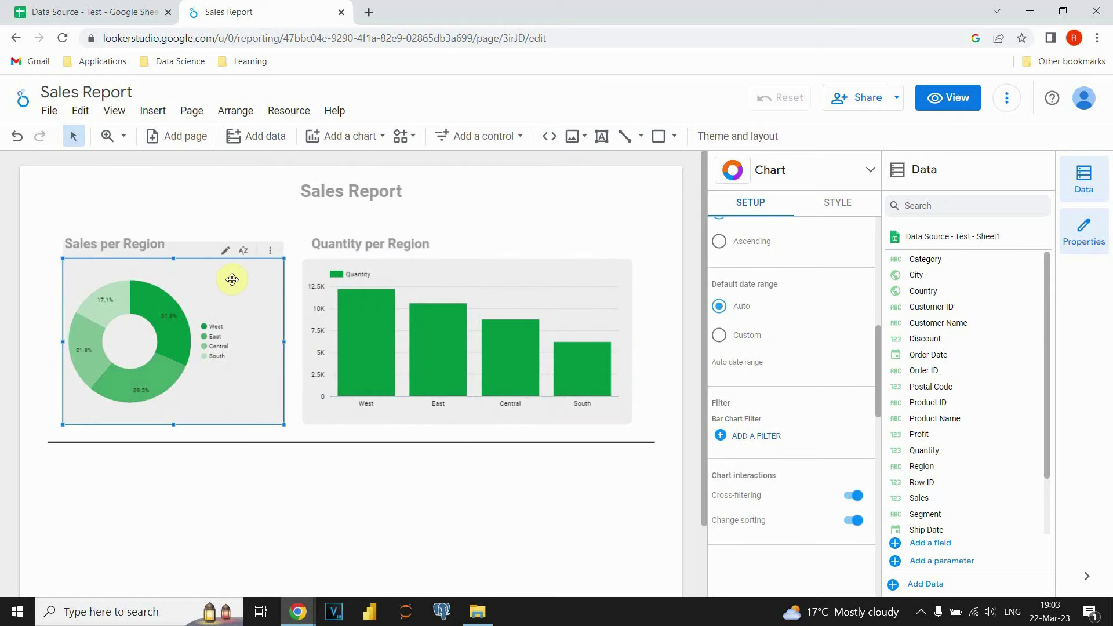
click(94, 12)
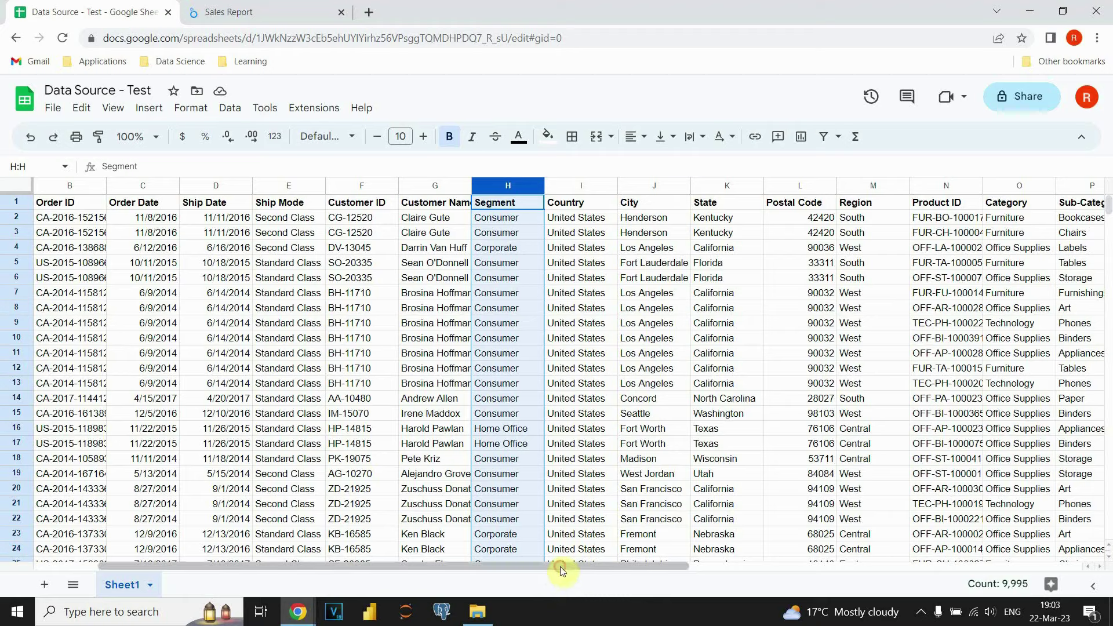
Step: Check the first order's Quantity in cell S2, then return to the Sales Report
mouse_move(565, 565)
mouse_down()
mouse_move(835, 568)
mouse_move(867, 579)
mouse_up()
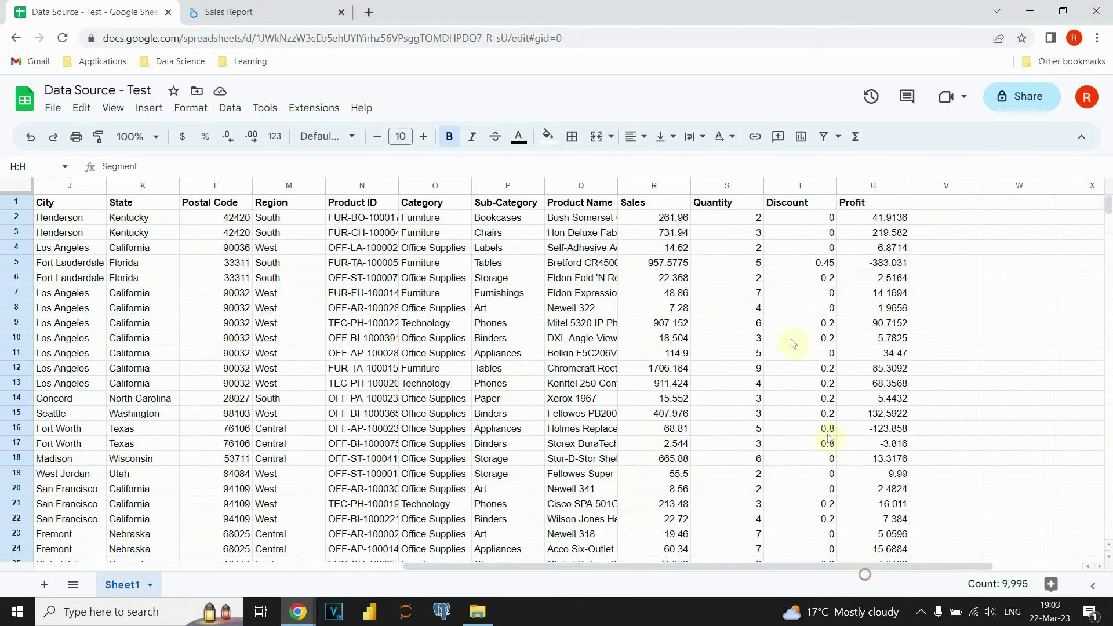
click(747, 220)
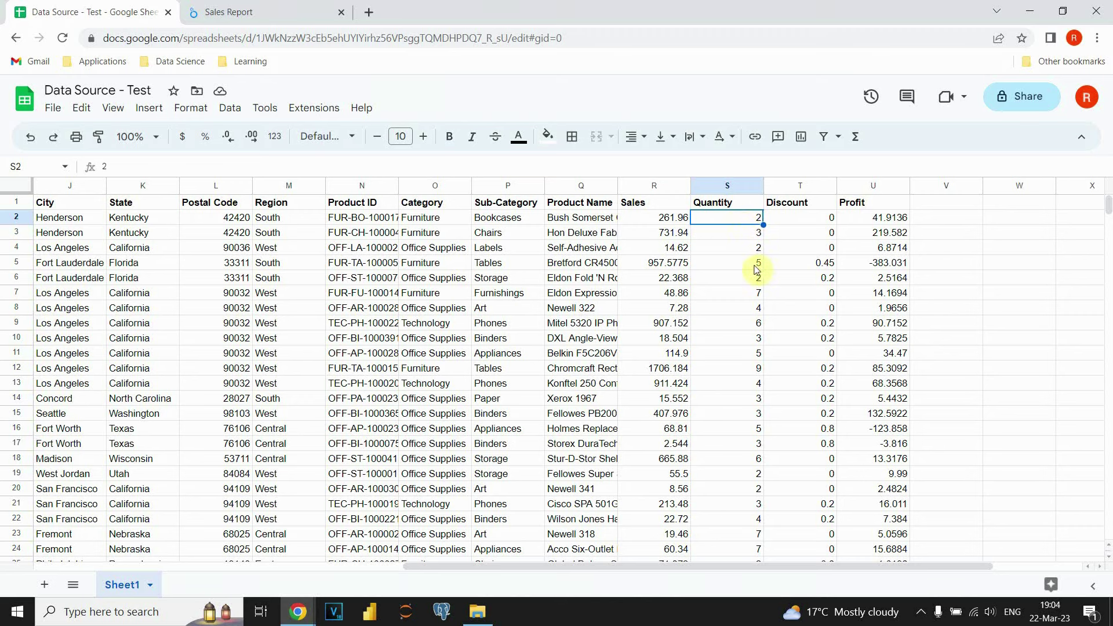
click(229, 10)
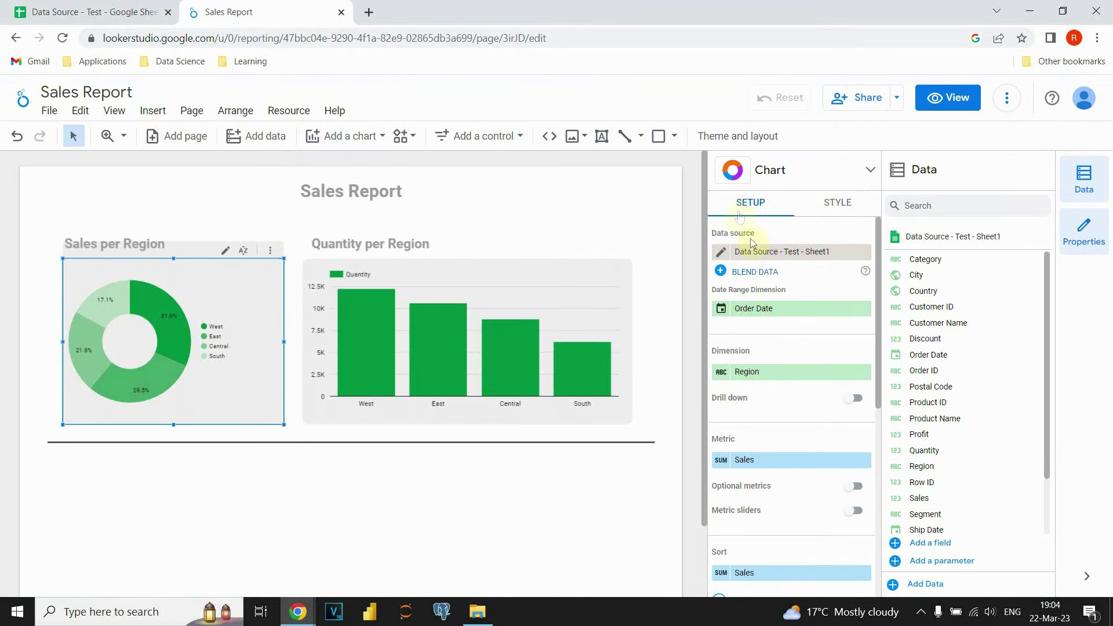
Step: Create a new donut-chart filter named 'Quantity filter' whose clause tests the Quantity field
scroll(754, 290, down, 7)
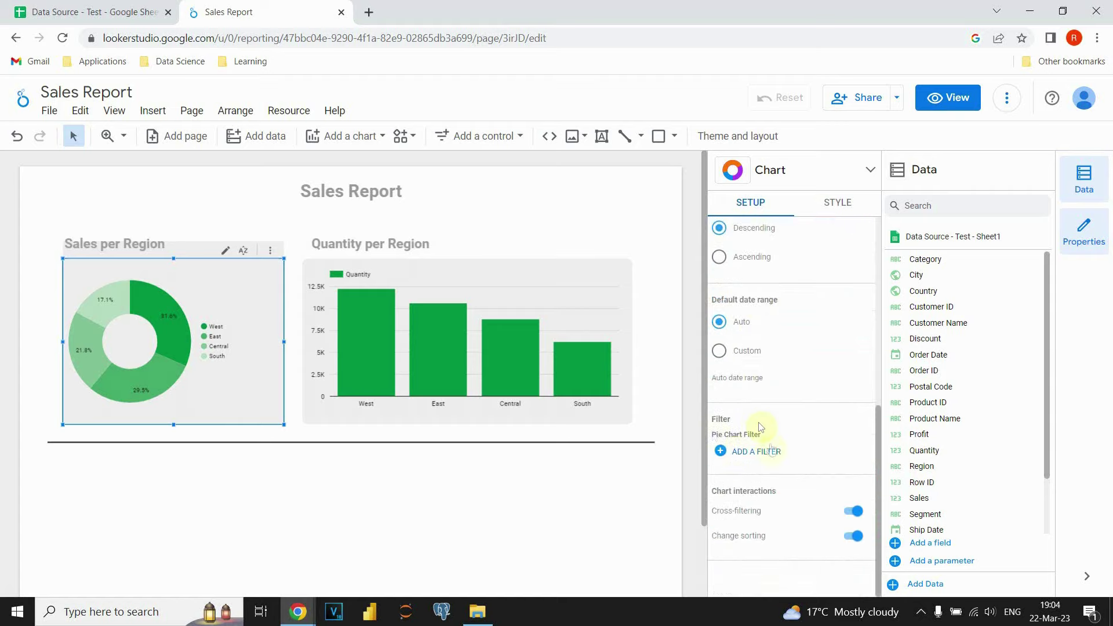
click(746, 452)
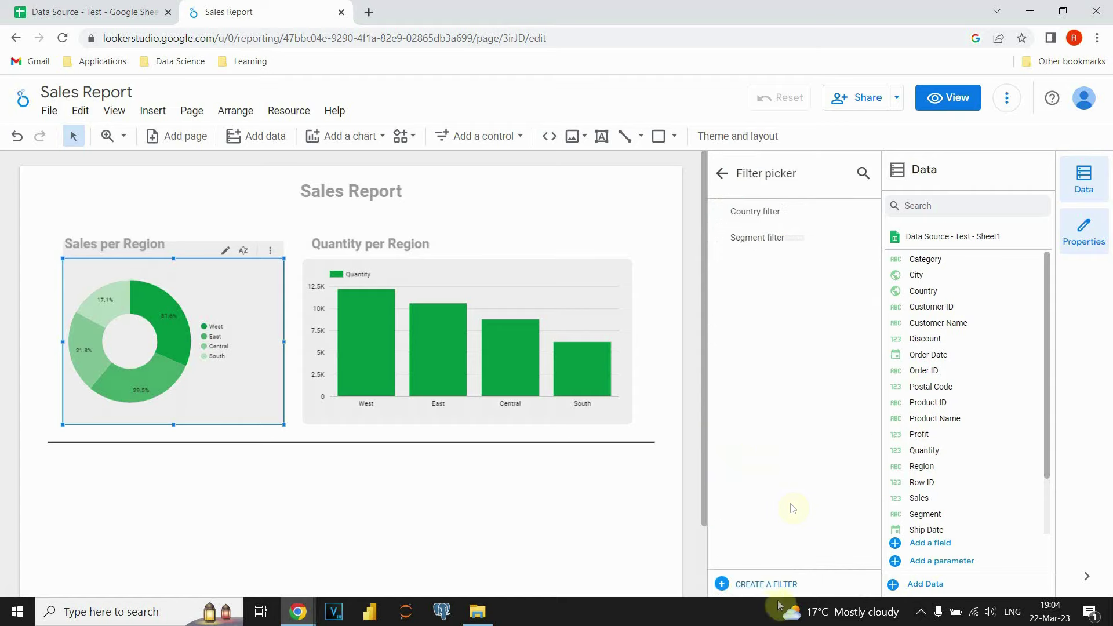
click(770, 582)
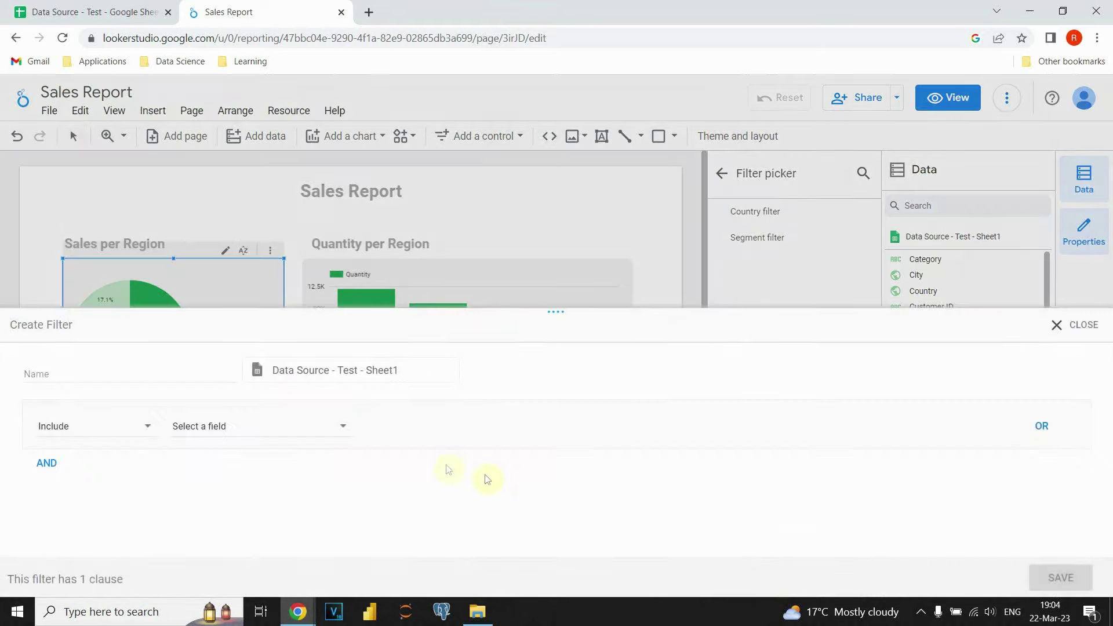
click(60, 370)
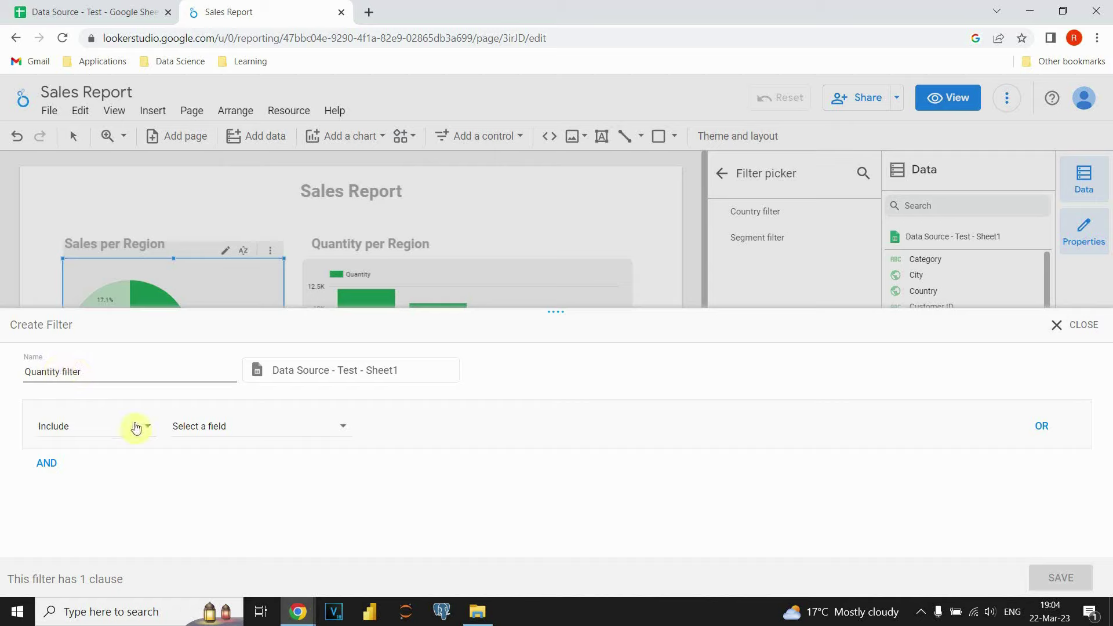
click(251, 427)
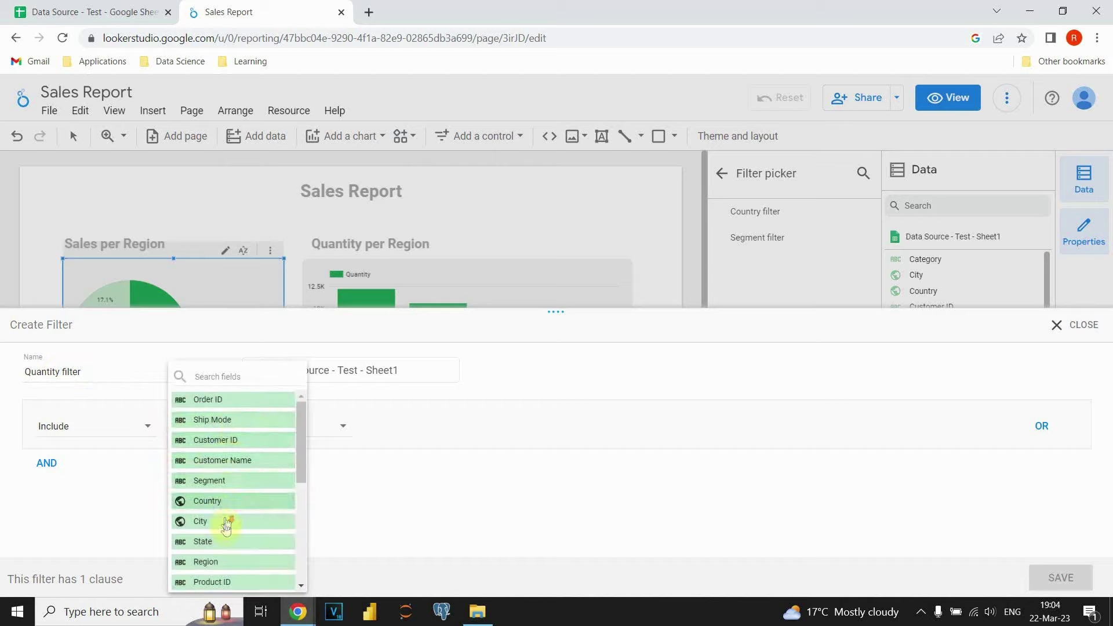
scroll(226, 524, down, 3)
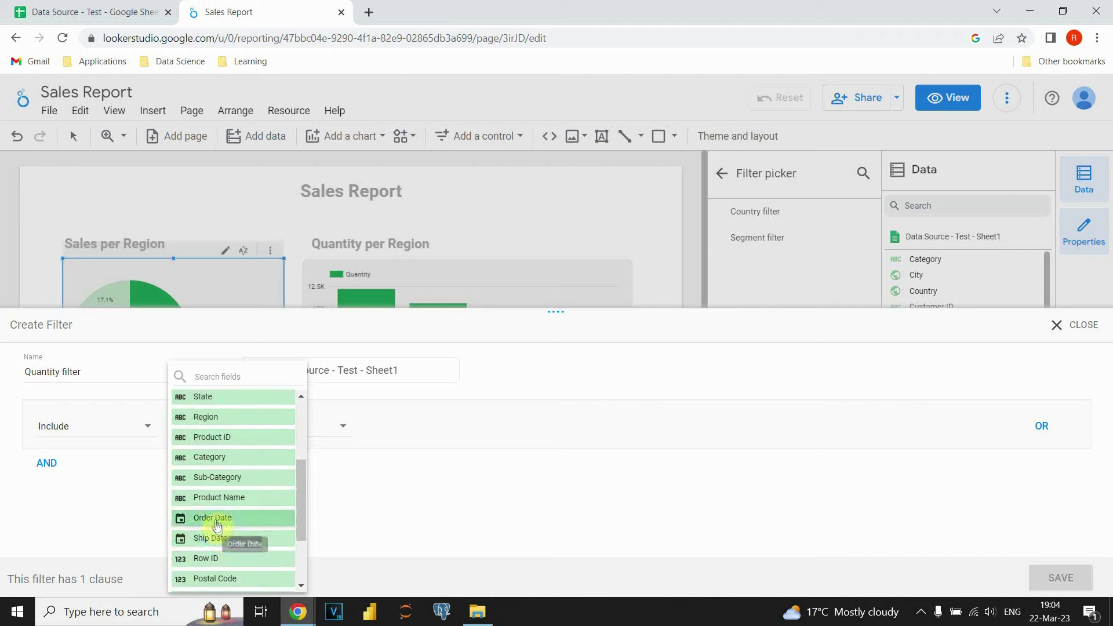
scroll(218, 525, down, 2)
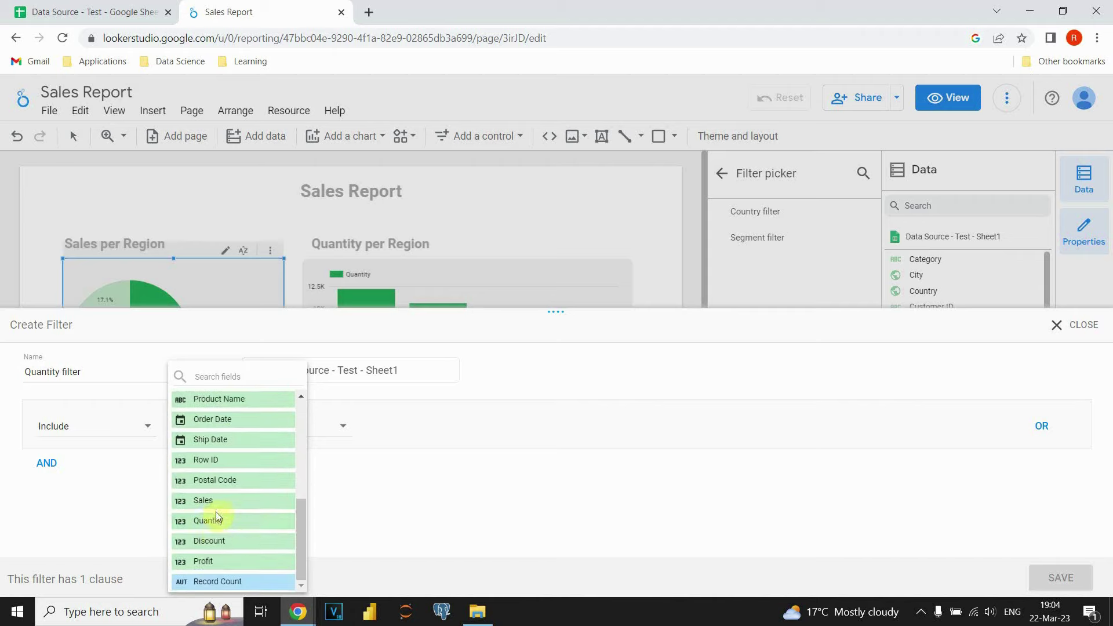
click(216, 512)
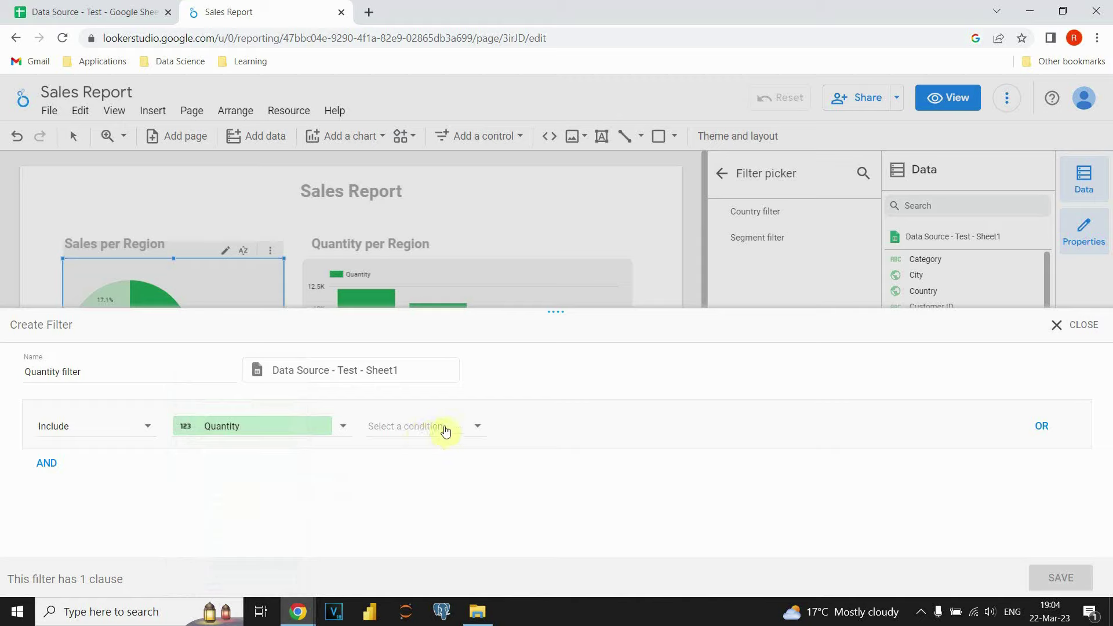
click(445, 429)
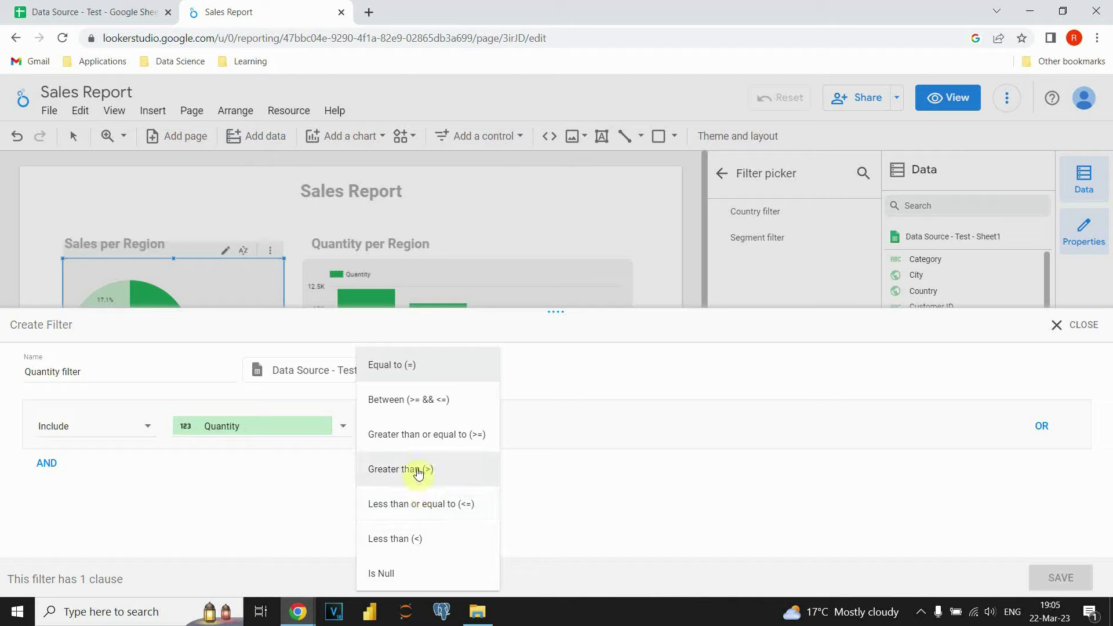
Step: Set the condition to Greater than or equal to (>=) 5 and save the filter
click(418, 471)
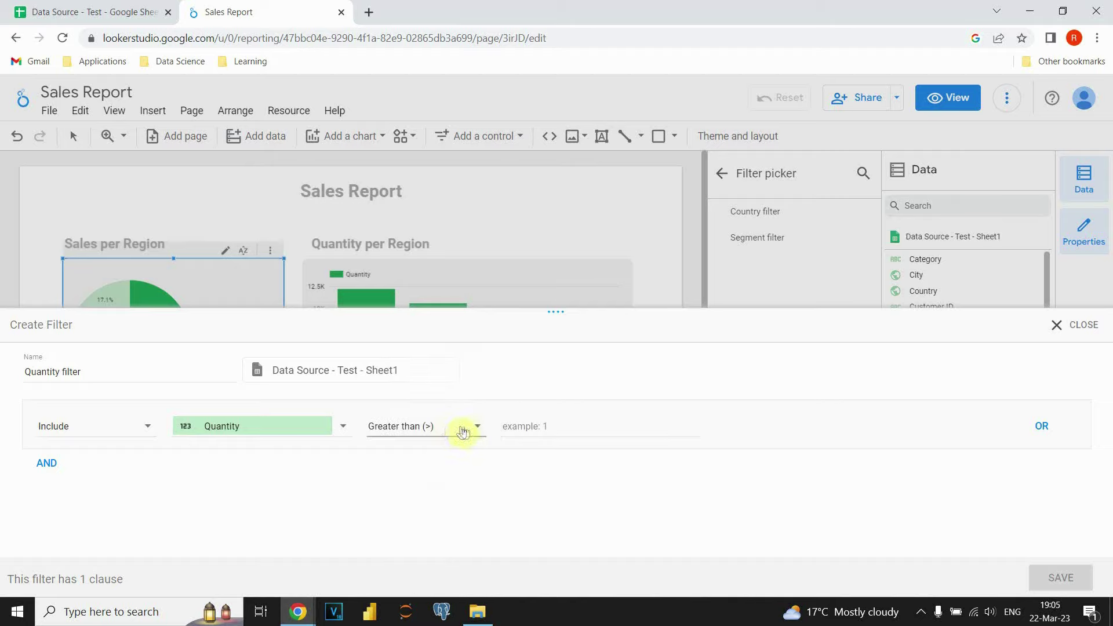
click(462, 427)
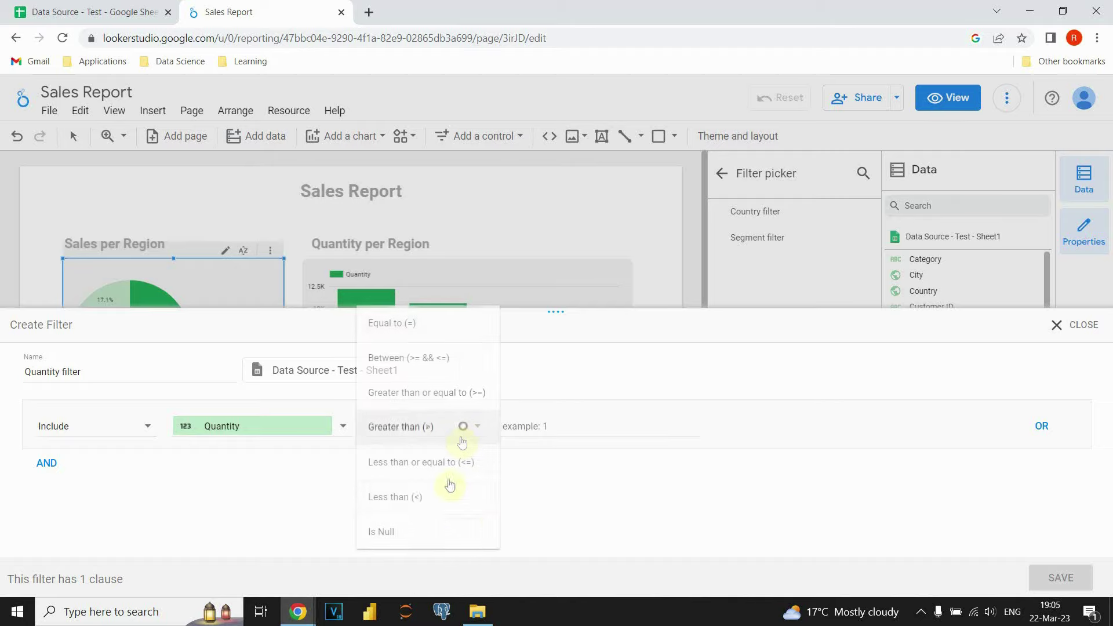
click(420, 392)
click(554, 426)
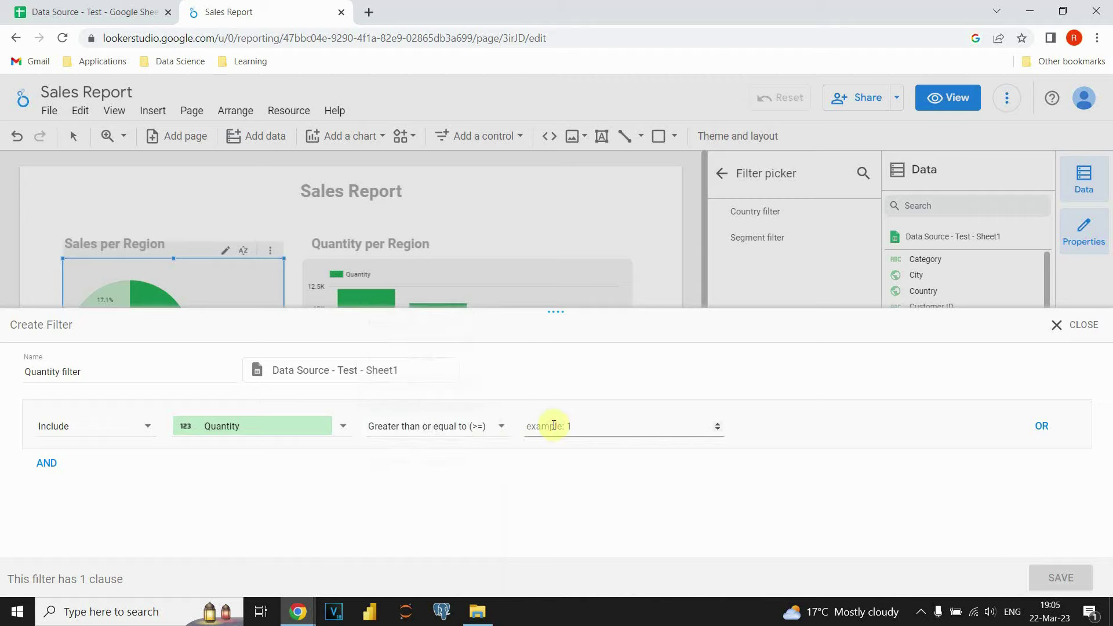
text(5)
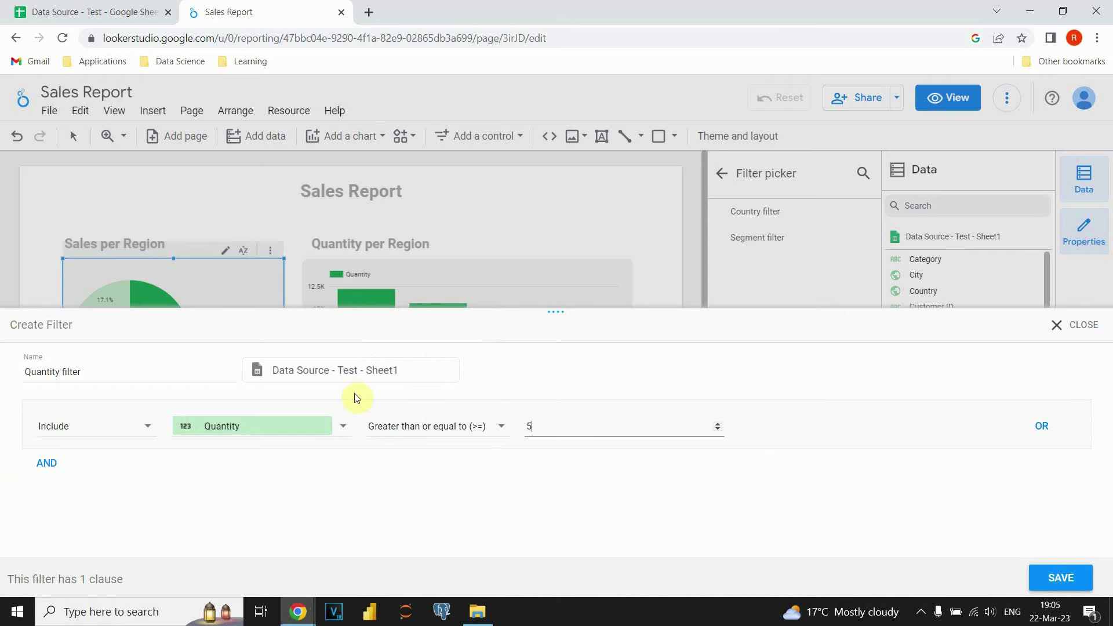
click(1064, 578)
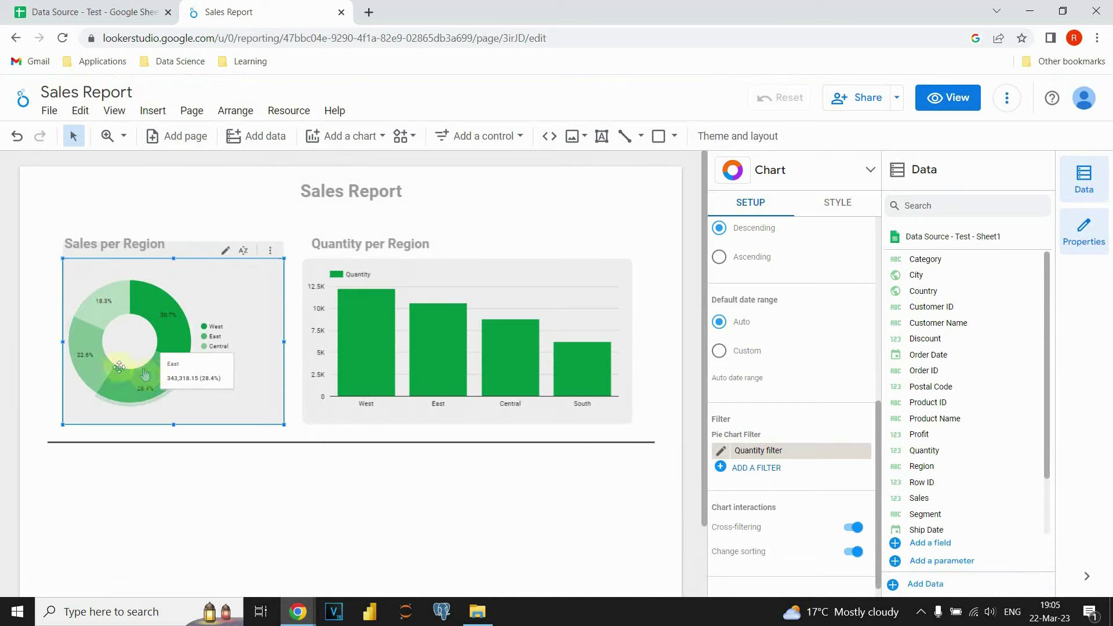
Step: Check the donut's updated slice values, then bring up the bar chart's filter picker
mouse_move(75, 354)
mouse_move(91, 313)
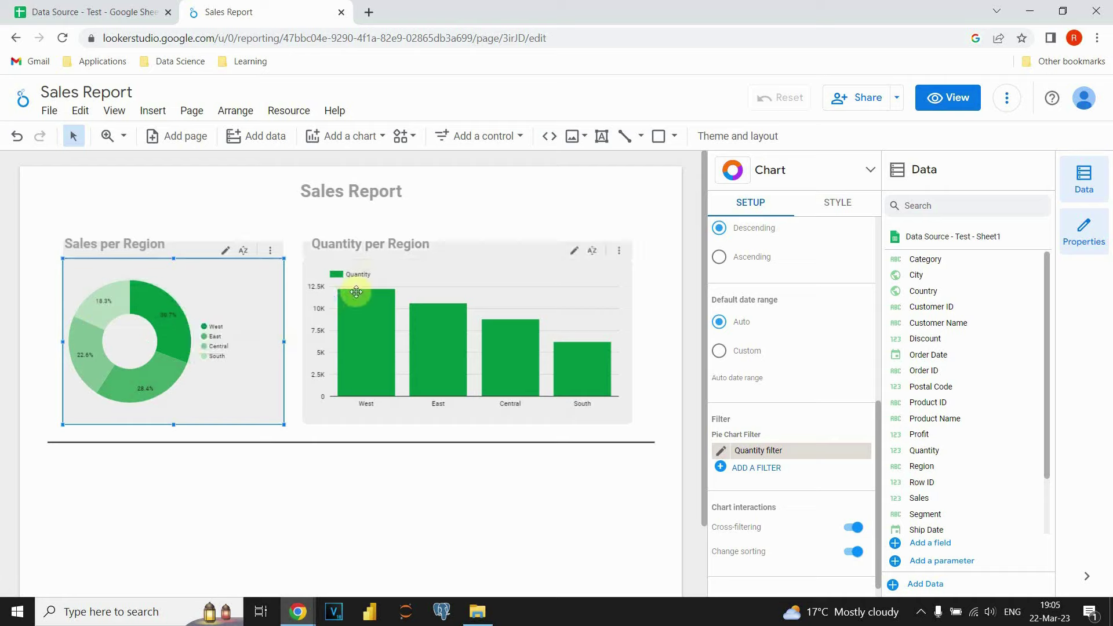
click(396, 275)
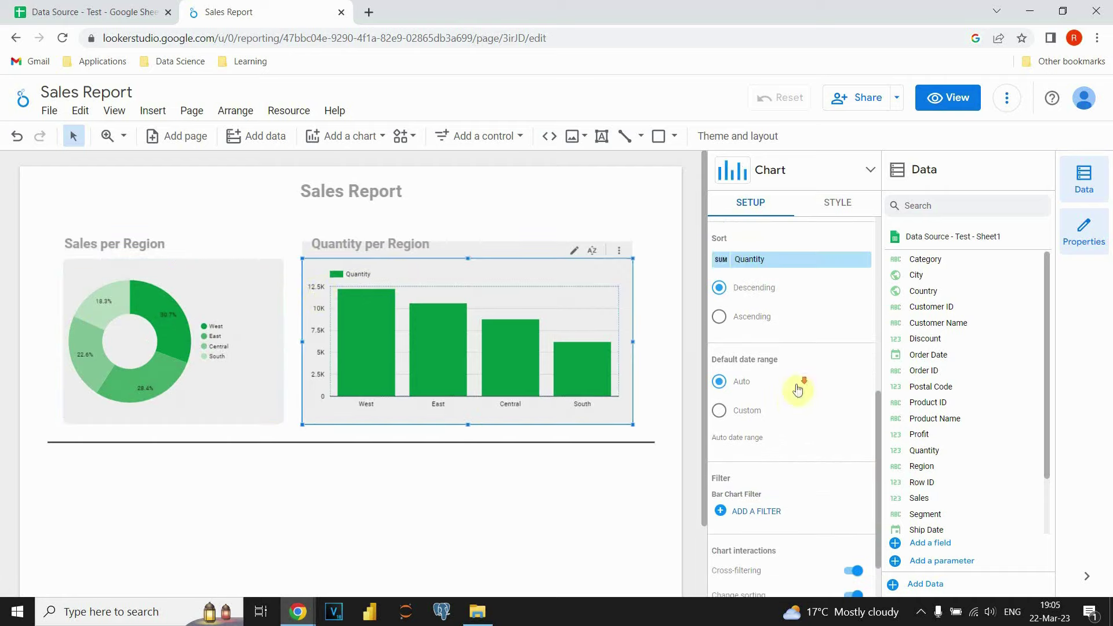
scroll(794, 383, down, 1)
scroll(771, 394, up, 5)
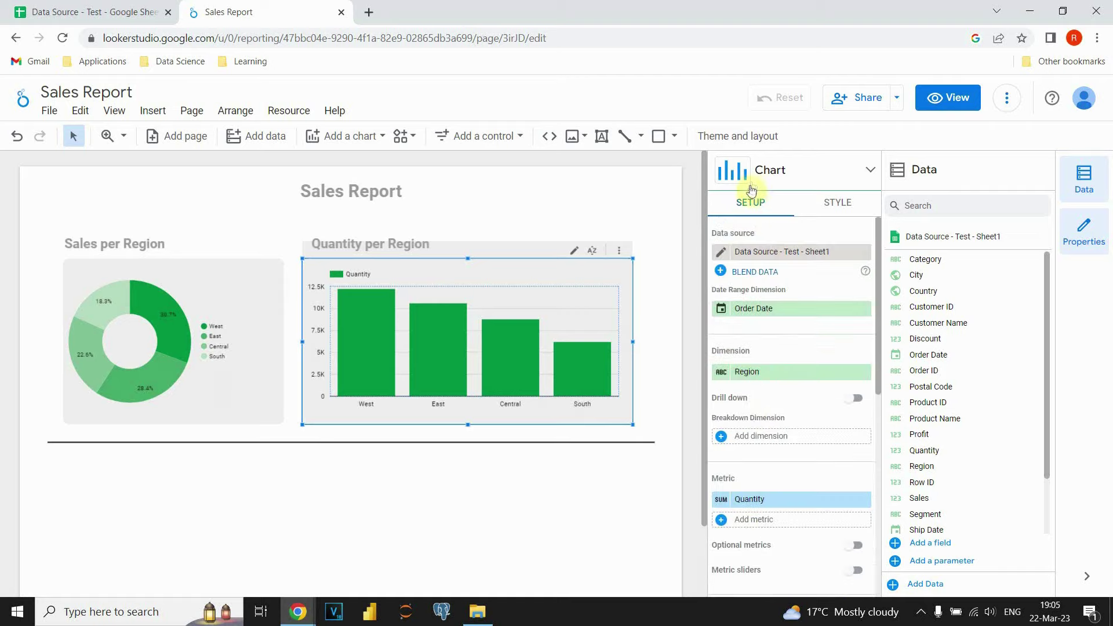
scroll(771, 278, down, 5)
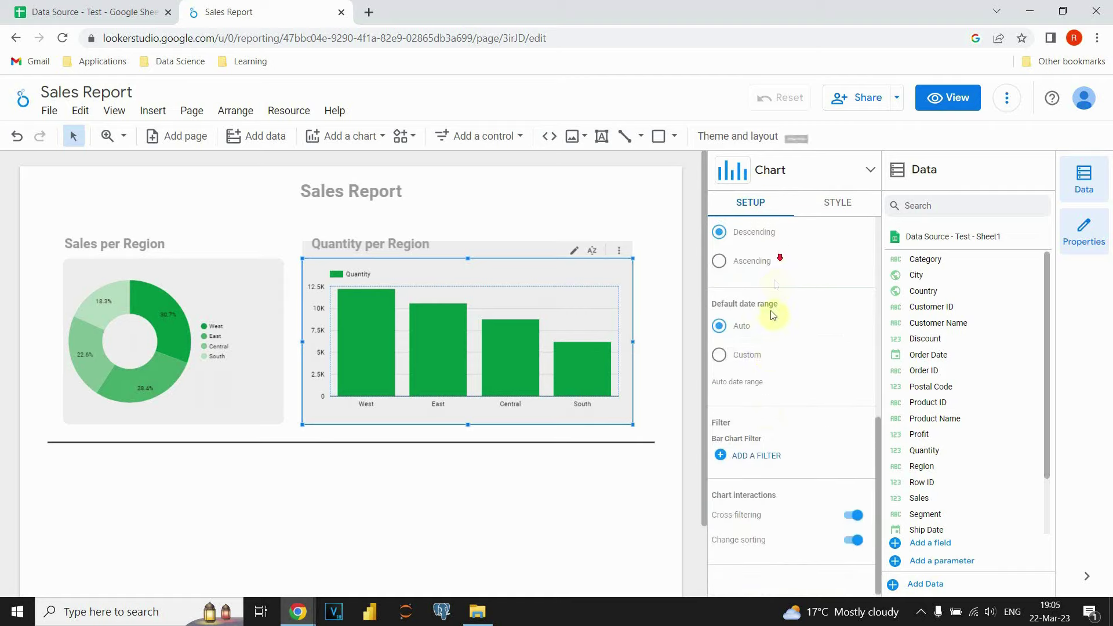
click(750, 452)
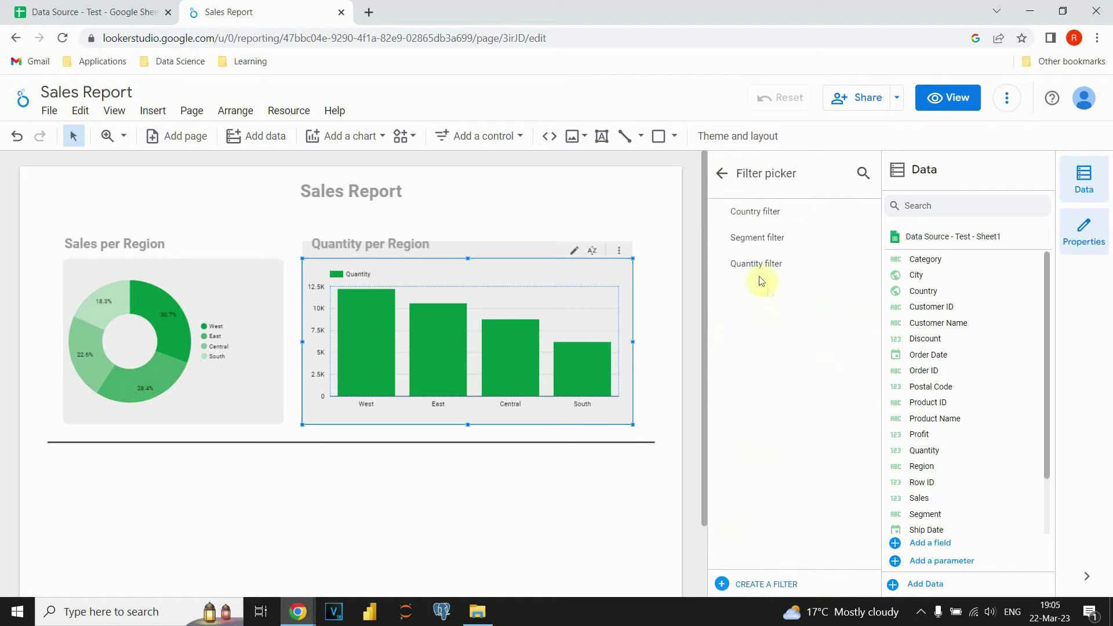
Step: Apply the Quantity filter to the Quantity per Region bar chart, rescaling bars below 8K
click(761, 268)
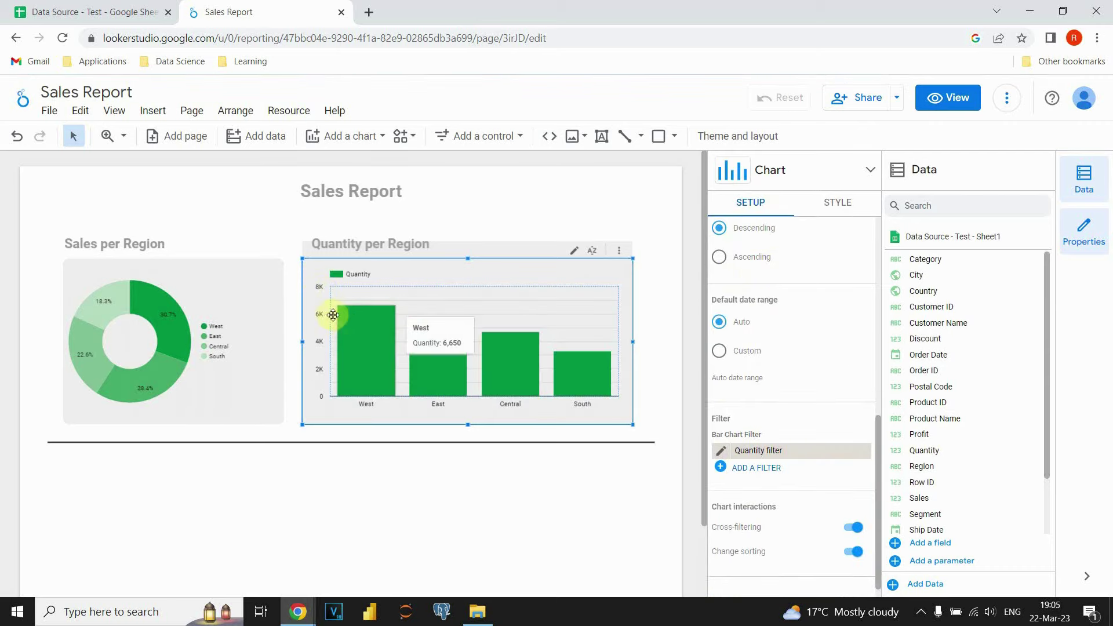
mouse_move(359, 290)
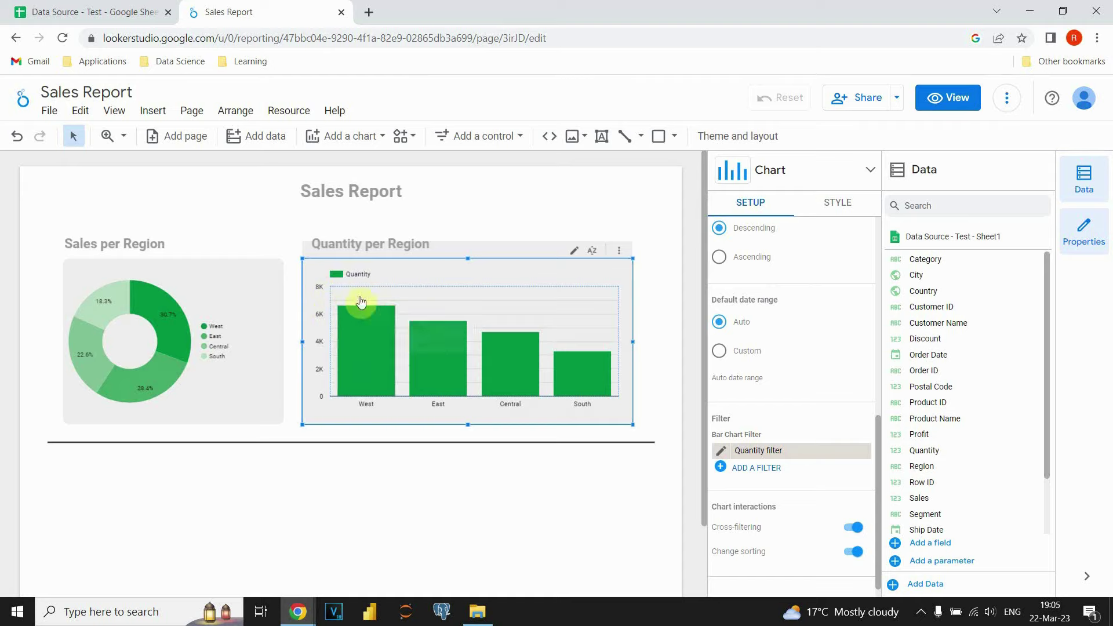